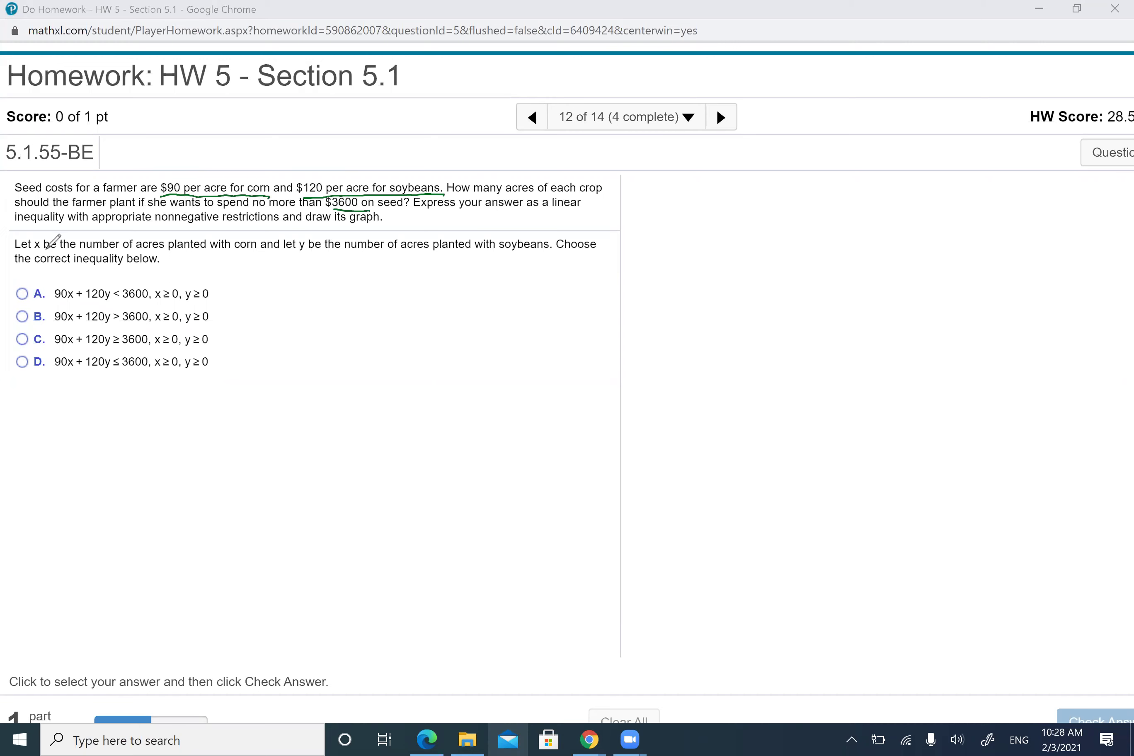
# - Underline the x and y crop definitions, write x above the corn cost and y above the soybean cost, and circle "no more" in red
pyautogui.moveTo(32, 252); pyautogui.dragTo(47, 251)
pyautogui.moveTo(217, 255); pyautogui.dragTo(260, 255)
pyautogui.moveTo(204, 167)
pyautogui.mouseDown()
pyautogui.moveTo(233, 183)
pyautogui.moveTo(208, 184)
pyautogui.mouseUp()
pyautogui.moveTo(297, 250); pyautogui.dragTo(320, 251)
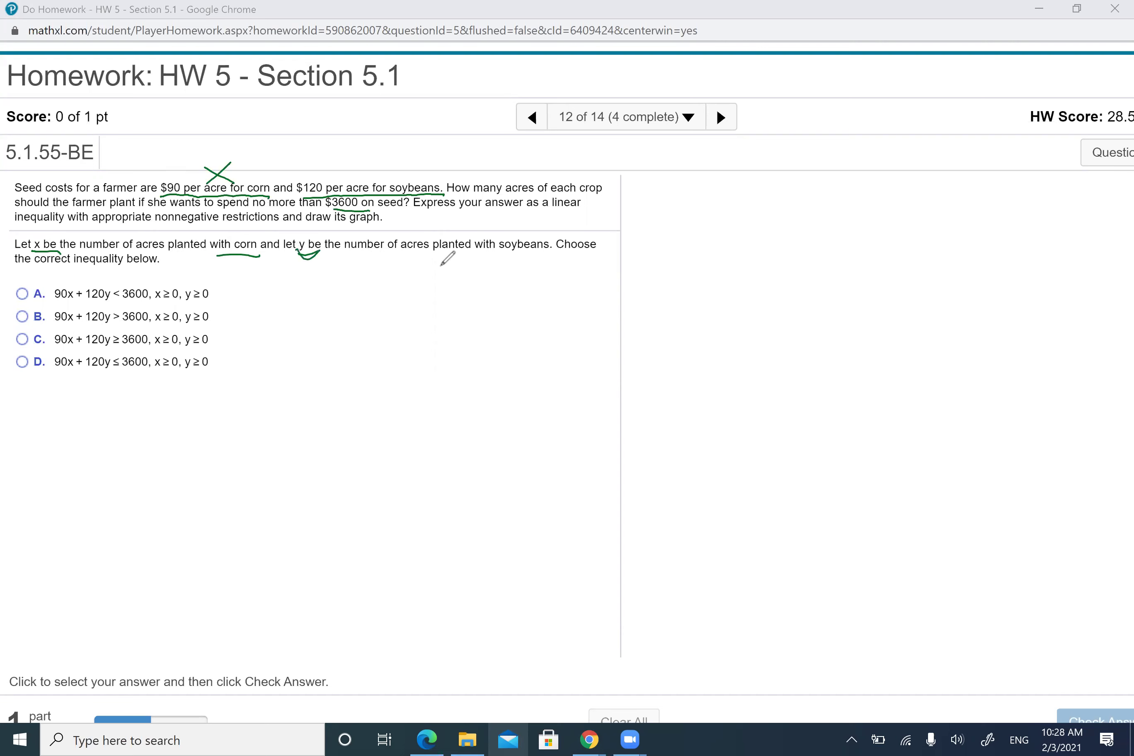
pyautogui.moveTo(492, 254); pyautogui.dragTo(557, 251)
pyautogui.moveTo(358, 158); pyautogui.dragTo(350, 180)
pyautogui.moveTo(247, 210)
pyautogui.mouseDown()
pyautogui.moveTo(302, 198)
pyautogui.moveTo(249, 205)
pyautogui.mouseUp()
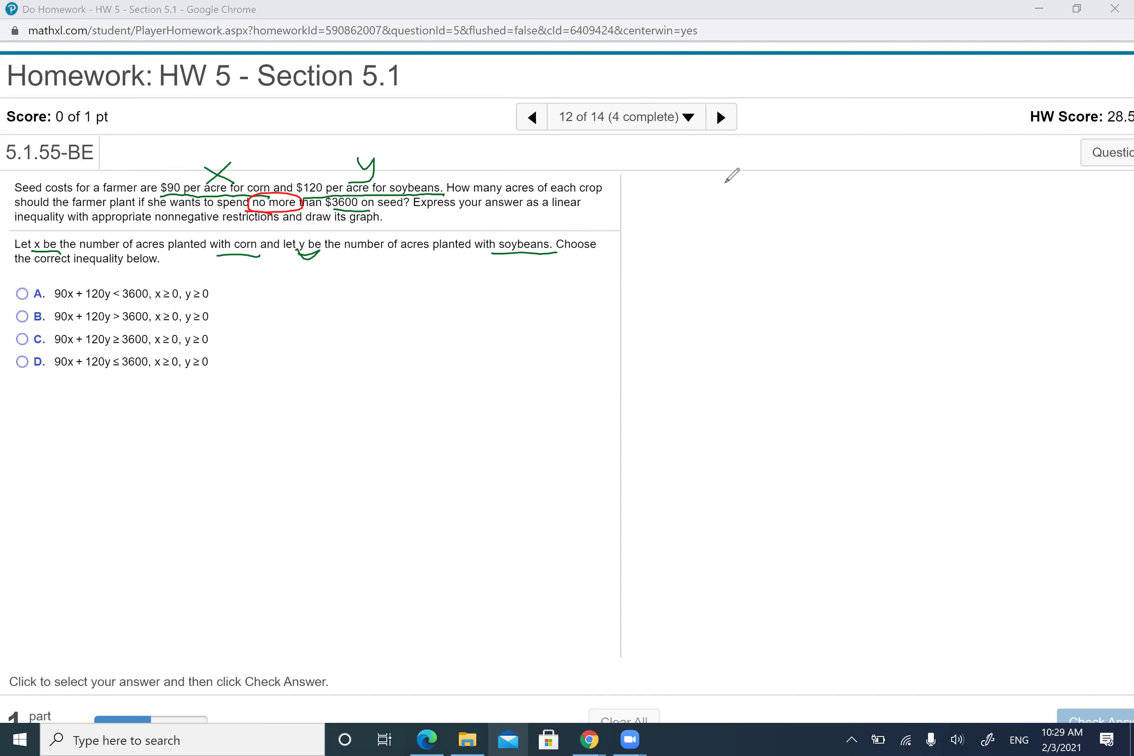
# - Handwrite the inequality 90x + 120y ≤ 3600 in green beside the answer choices
pyautogui.moveTo(307, 323)
pyautogui.mouseDown()
pyautogui.moveTo(364, 328)
pyautogui.moveTo(360, 360)
pyautogui.moveTo(451, 335)
pyautogui.mouseUp()
pyautogui.moveTo(433, 317); pyautogui.dragTo(439, 358)
pyautogui.moveTo(487, 309); pyautogui.dragTo(484, 350)
pyautogui.moveTo(521, 312)
pyautogui.mouseDown()
pyautogui.moveTo(508, 314)
pyautogui.moveTo(539, 337)
pyautogui.moveTo(565, 337)
pyautogui.moveTo(570, 365)
pyautogui.mouseUp()
pyautogui.moveTo(656, 296); pyautogui.dragTo(663, 322)
pyautogui.moveTo(637, 347); pyautogui.dragTo(681, 337)
pyautogui.moveTo(706, 292)
pyautogui.mouseDown()
pyautogui.moveTo(741, 330)
pyautogui.moveTo(714, 325)
pyautogui.mouseUp()
pyautogui.moveTo(774, 276)
pyautogui.mouseDown()
pyautogui.moveTo(755, 320)
pyautogui.moveTo(808, 297)
pyautogui.moveTo(843, 300)
pyautogui.moveTo(839, 268)
pyautogui.mouseUp()
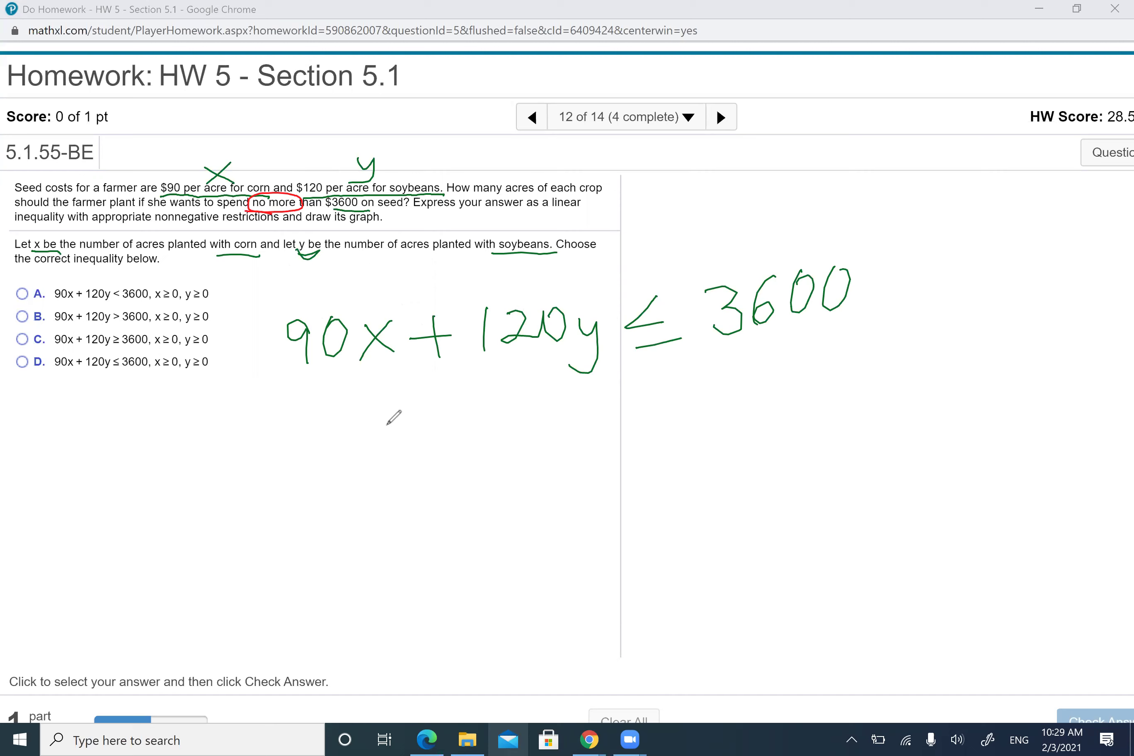
# - Handwrite the constraints x ≥ 0 and y ≥ 0 below the inequality and mark them with a vertical bar
pyautogui.moveTo(387, 423); pyautogui.dragTo(415, 450)
pyautogui.moveTo(413, 423)
pyautogui.mouseDown()
pyautogui.moveTo(392, 452)
pyautogui.moveTo(430, 445)
pyautogui.moveTo(441, 456)
pyautogui.mouseUp()
pyautogui.moveTo(472, 408); pyautogui.dragTo(471, 409)
pyautogui.moveTo(381, 474); pyautogui.dragTo(389, 513)
pyautogui.moveTo(430, 475); pyautogui.dragTo(461, 490)
pyautogui.moveTo(484, 464)
pyautogui.mouseDown()
pyautogui.moveTo(479, 491)
pyautogui.moveTo(480, 469)
pyautogui.mouseUp()
pyautogui.moveTo(352, 397)
pyautogui.mouseDown()
pyautogui.moveTo(350, 524)
pyautogui.moveTo(355, 400)
pyautogui.mouseUp()
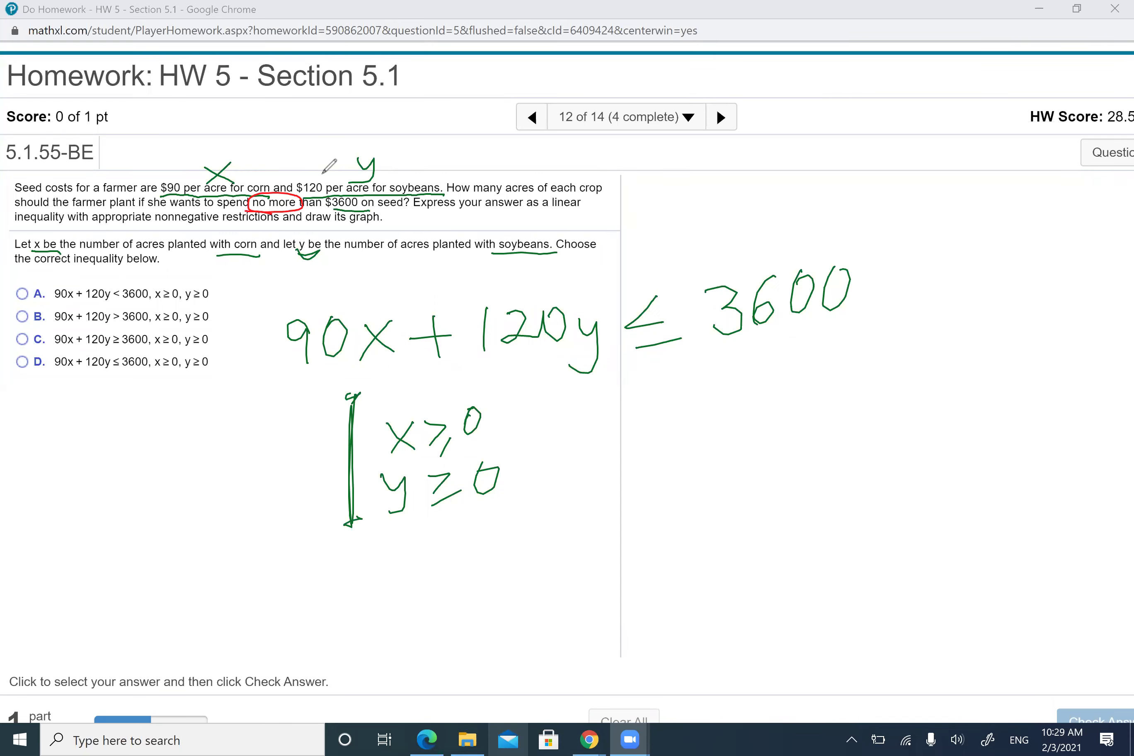
# - Choose answer D, 90x + 120y ≤ 3600, x ≥ 0, y ≥ 0, and submit it for checking
pyautogui.click(22, 362)
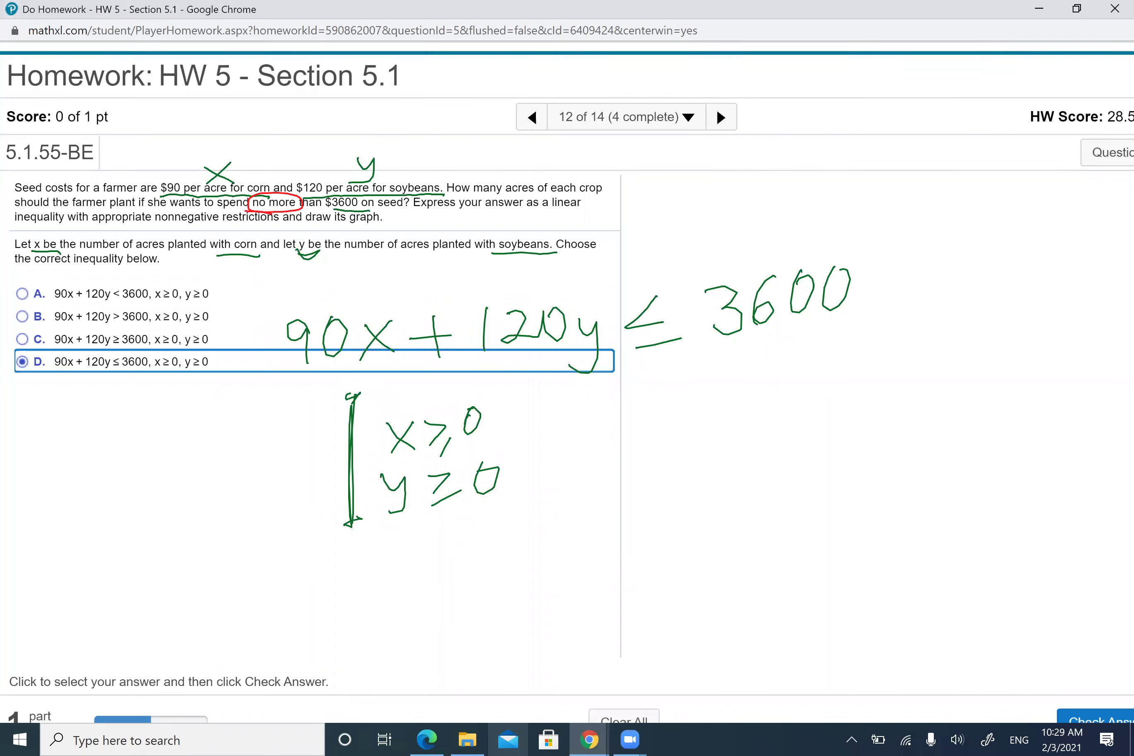
pyautogui.moveTo(630, 740)
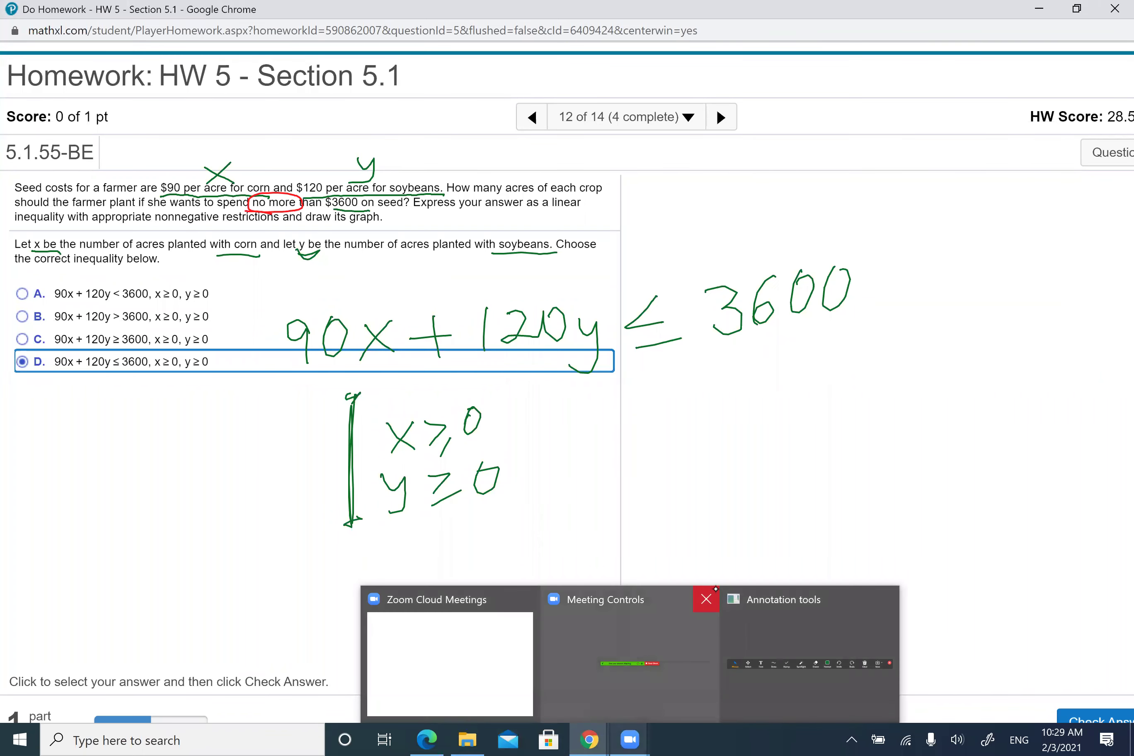
pyautogui.click(1077, 10)
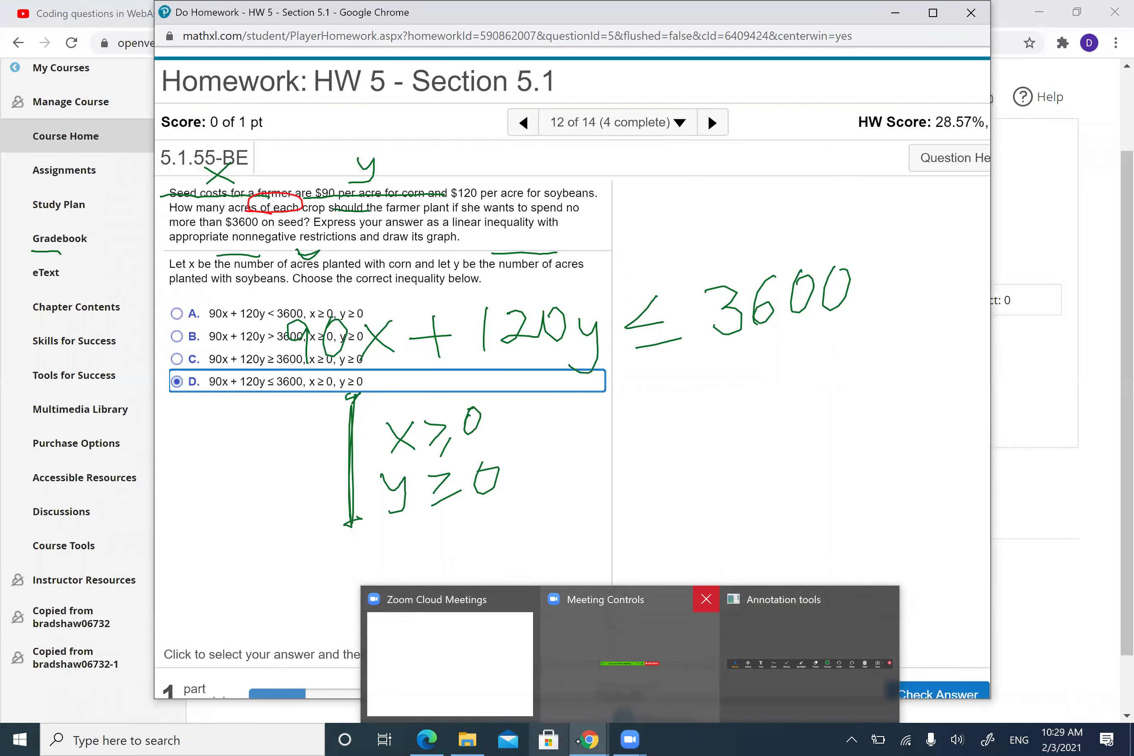
pyautogui.click(937, 693)
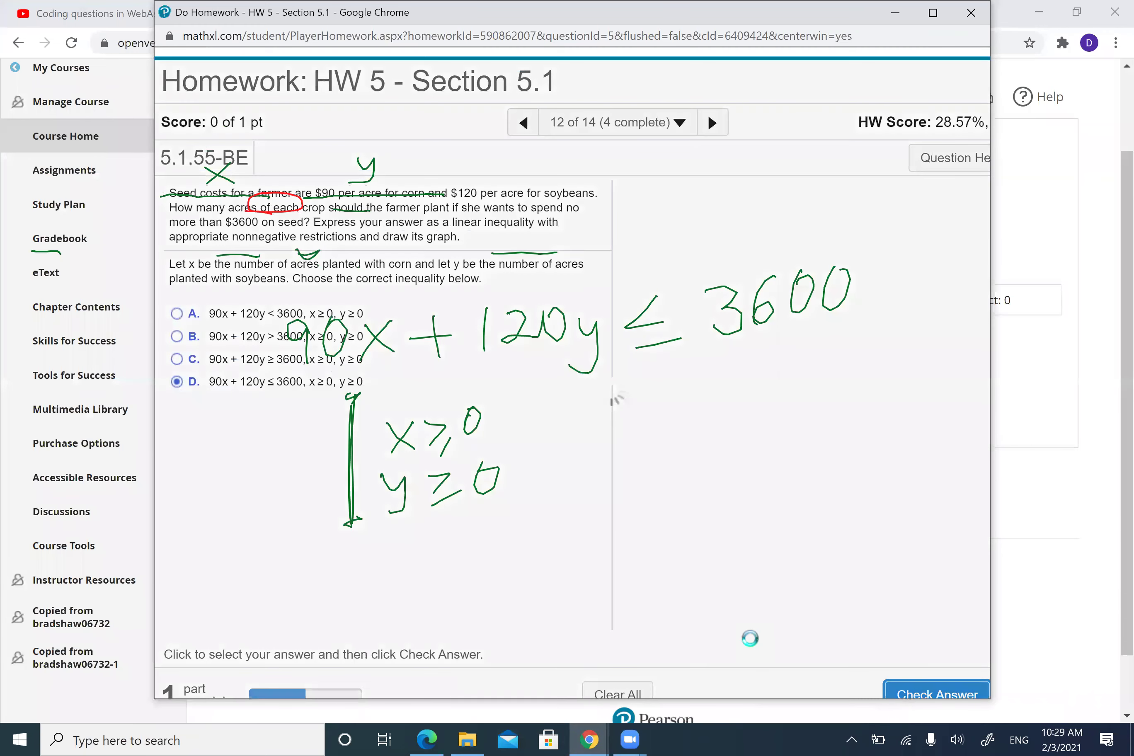
pyautogui.click(750, 638)
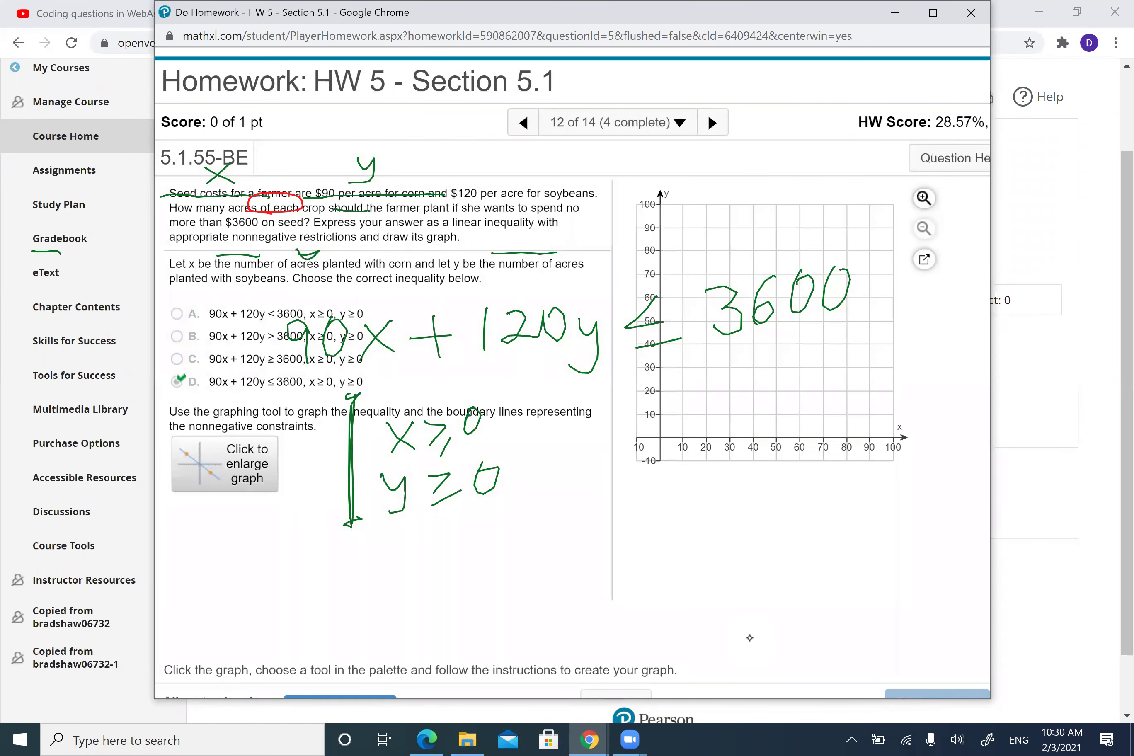
# - Clear all the handwritten annotations and open the enlarged graph for this question
pyautogui.click(770, 126)
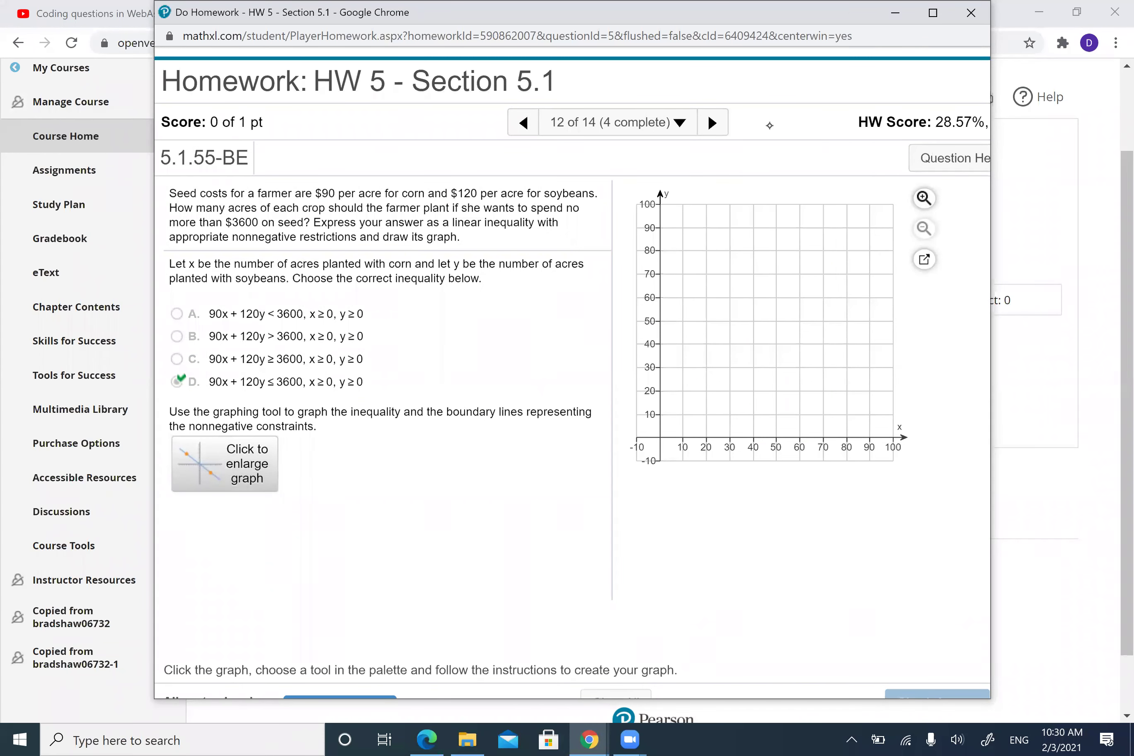
pyautogui.click(224, 464)
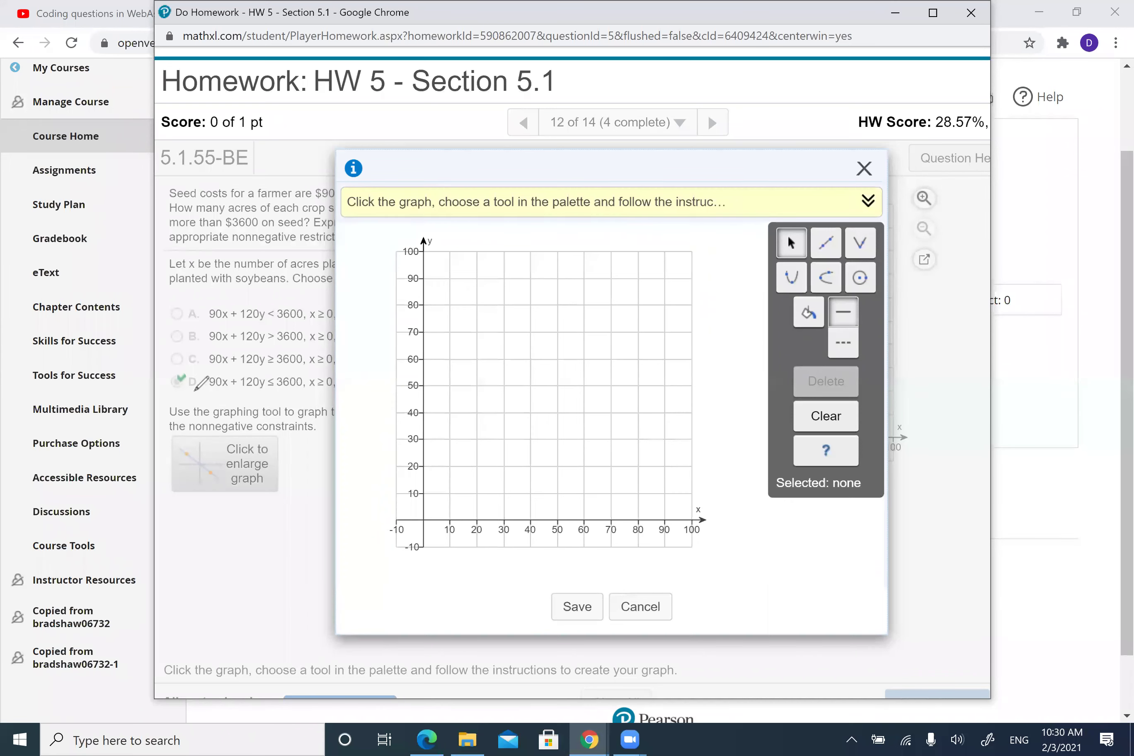
# - Underline 90x + 120y ≤ 3600 in answer D and draw an intercept table with 0 for x in one row and 0 for y in the other
pyautogui.moveTo(205, 392); pyautogui.dragTo(302, 394)
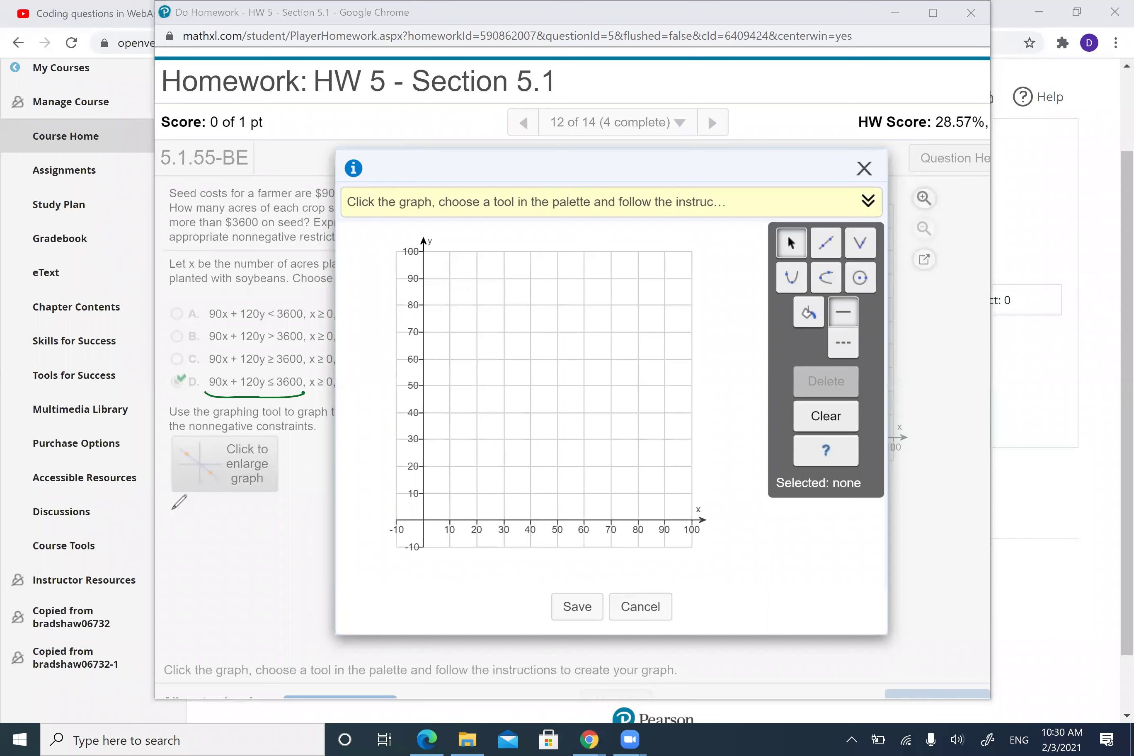
pyautogui.moveTo(198, 500); pyautogui.dragTo(210, 581)
pyautogui.moveTo(140, 548); pyautogui.dragTo(273, 539)
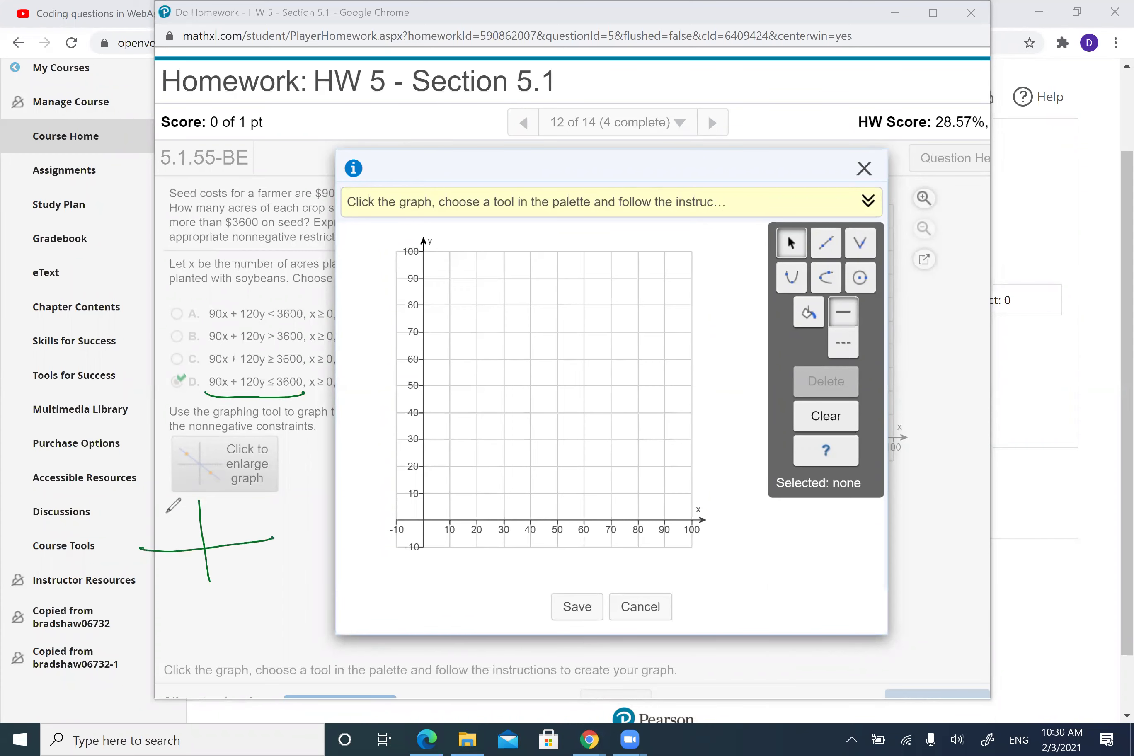
pyautogui.moveTo(164, 511); pyautogui.dragTo(157, 521)
pyautogui.moveTo(244, 554); pyautogui.dragTo(239, 555)
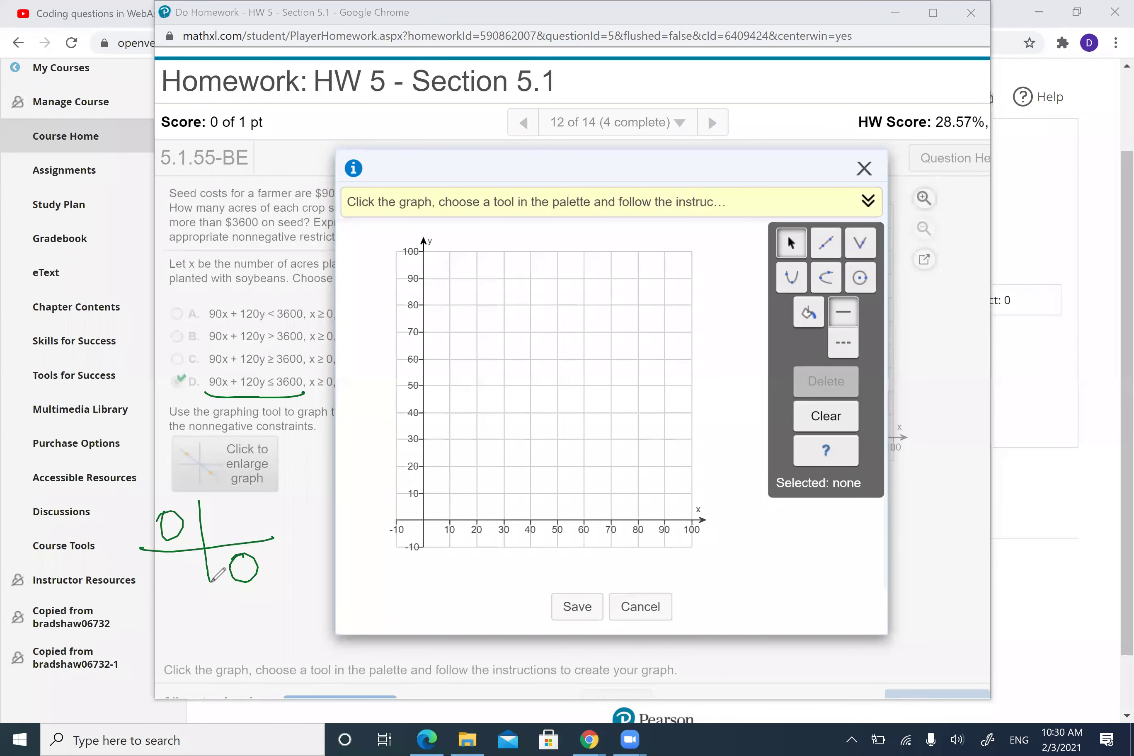
# - Circle the 90x term, write 120y = 3600 with both sides divided by 120, and enter 30 as y in the table
pyautogui.moveTo(217, 369); pyautogui.dragTo(206, 375)
pyautogui.moveTo(153, 619)
pyautogui.mouseDown()
pyautogui.moveTo(162, 657)
pyautogui.moveTo(214, 625)
pyautogui.moveTo(227, 639)
pyautogui.moveTo(300, 610)
pyautogui.moveTo(298, 631)
pyautogui.moveTo(306, 619)
pyautogui.moveTo(276, 643)
pyautogui.moveTo(344, 630)
pyautogui.moveTo(312, 654)
pyautogui.moveTo(337, 643)
pyautogui.moveTo(342, 656)
pyautogui.mouseUp()
pyautogui.moveTo(157, 663)
pyautogui.mouseDown()
pyautogui.moveTo(191, 654)
pyautogui.moveTo(179, 693)
pyautogui.moveTo(195, 662)
pyautogui.moveTo(225, 670)
pyautogui.moveTo(211, 669)
pyautogui.mouseUp()
pyautogui.moveTo(217, 502)
pyautogui.mouseDown()
pyautogui.moveTo(231, 510)
pyautogui.moveTo(215, 530)
pyautogui.moveTo(243, 513)
pyautogui.mouseUp()
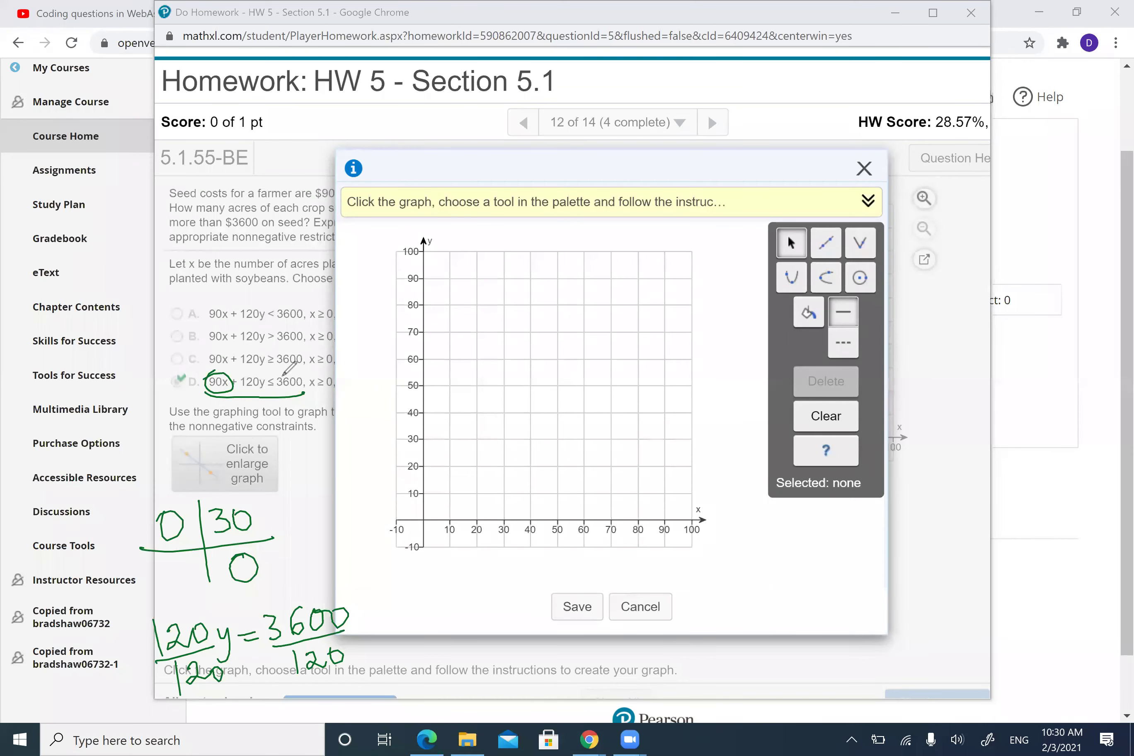
# - Strike out the 120y term, write 90x = 3600 with both sides divided by 90, and enter 40 as x in the table
pyautogui.moveTo(238, 393); pyautogui.dragTo(281, 358)
pyautogui.moveTo(424, 627)
pyautogui.mouseDown()
pyautogui.moveTo(413, 629)
pyautogui.moveTo(488, 623)
pyautogui.moveTo(518, 601)
pyautogui.moveTo(619, 586)
pyautogui.mouseUp()
pyautogui.moveTo(415, 661)
pyautogui.mouseDown()
pyautogui.moveTo(478, 642)
pyautogui.moveTo(445, 701)
pyautogui.moveTo(463, 669)
pyautogui.mouseUp()
pyautogui.moveTo(536, 638)
pyautogui.mouseDown()
pyautogui.moveTo(620, 612)
pyautogui.moveTo(575, 670)
pyautogui.moveTo(598, 635)
pyautogui.mouseUp()
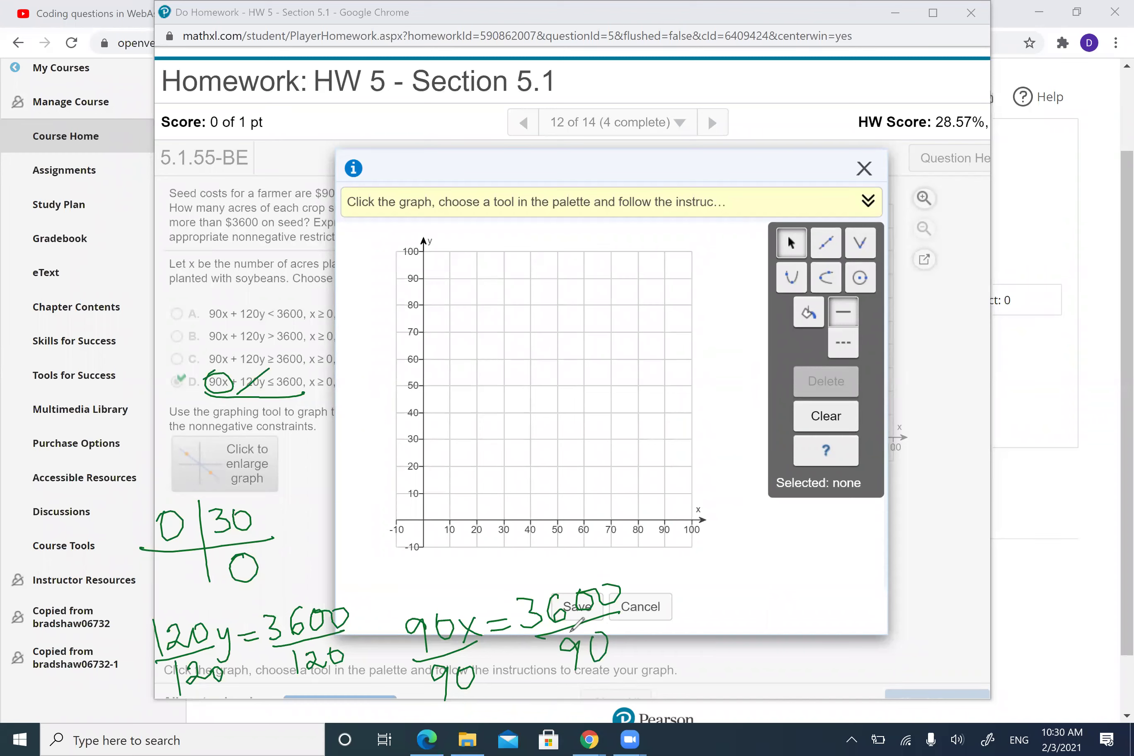
pyautogui.moveTo(161, 558); pyautogui.dragTo(173, 570)
pyautogui.moveTo(169, 561)
pyautogui.mouseDown()
pyautogui.moveTo(168, 580)
pyautogui.moveTo(184, 565)
pyautogui.mouseUp()
# - Put parentheses around both table rows to mark the points (0, 30) and (40, 0)
pyautogui.moveTo(156, 498); pyautogui.dragTo(158, 546)
pyautogui.moveTo(244, 490); pyautogui.dragTo(269, 533)
pyautogui.moveTo(127, 559); pyautogui.dragTo(147, 601)
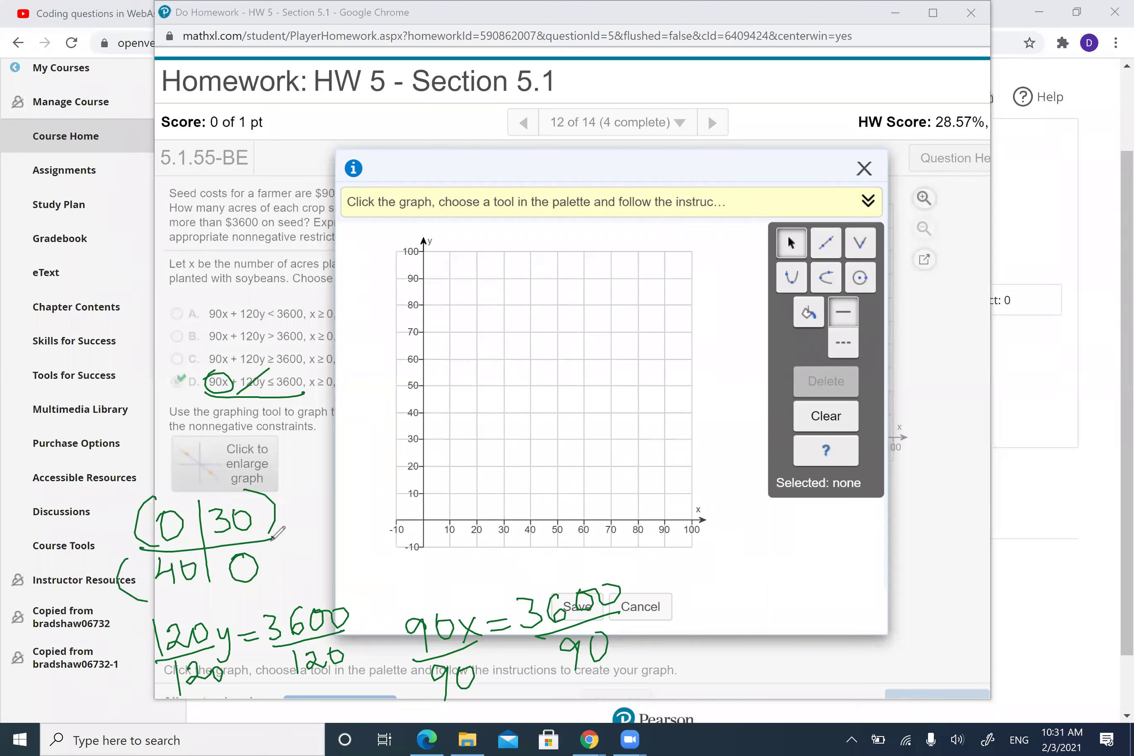
pyautogui.moveTo(276, 547); pyautogui.dragTo(275, 592)
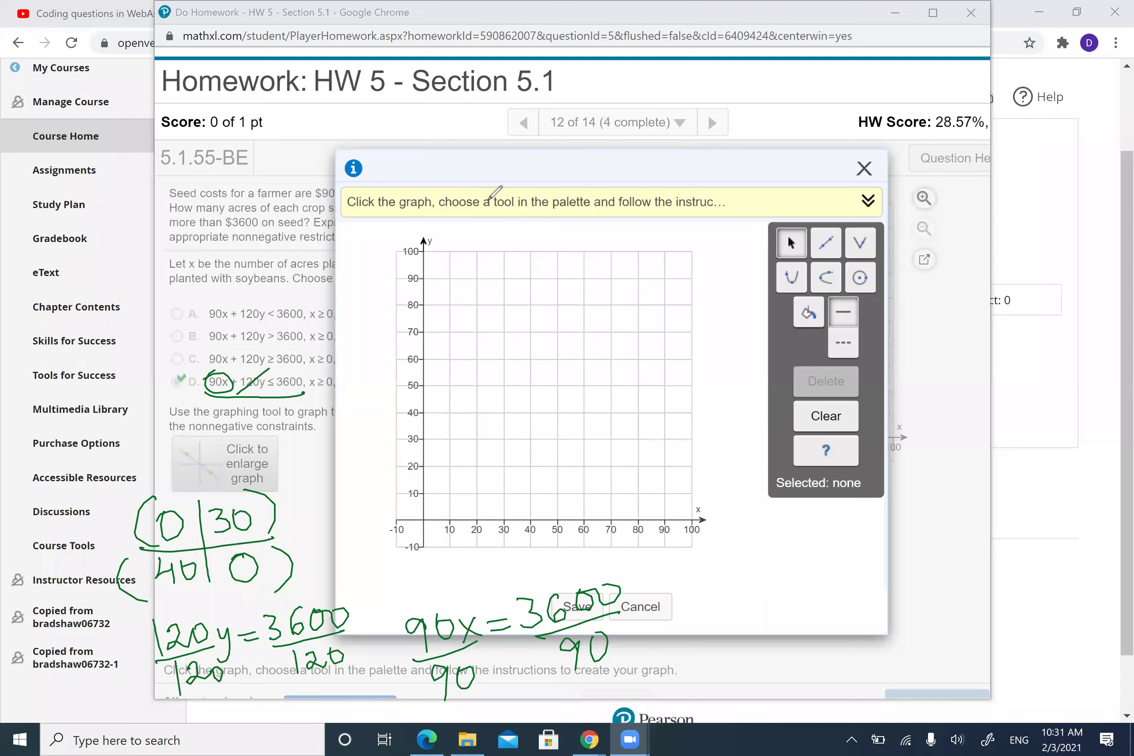
# - Graph a solid line through the points (0, 30) and (40, 0)
pyautogui.click(825, 243)
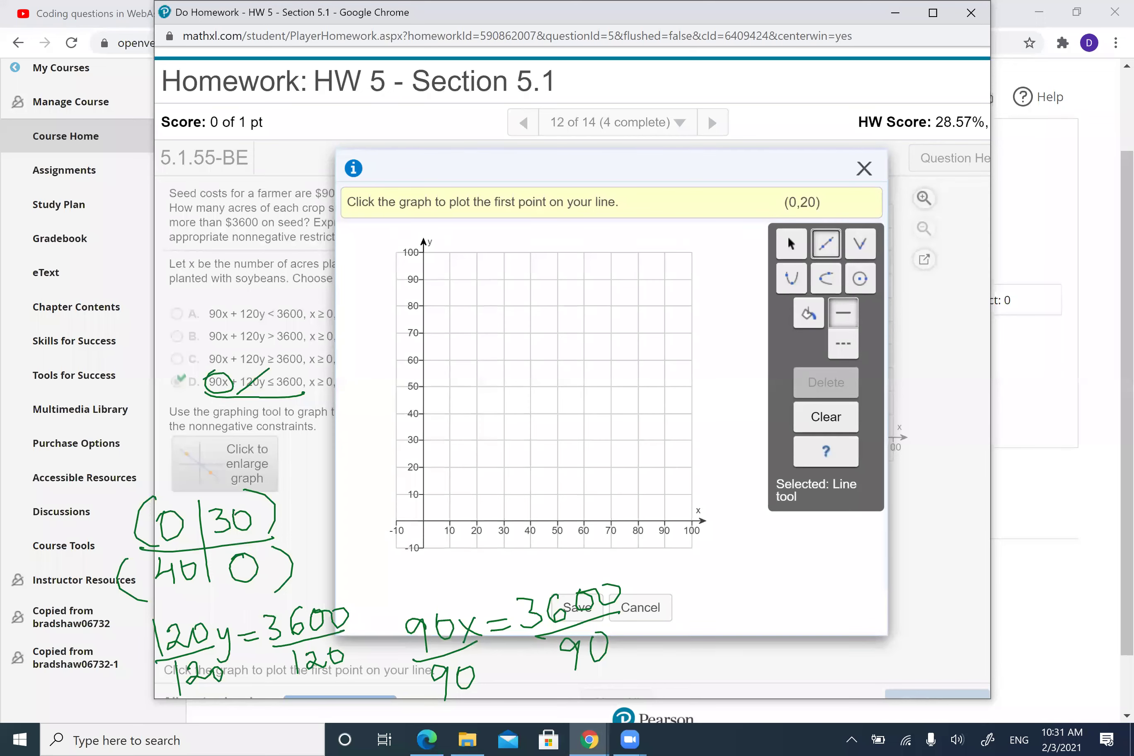
pyautogui.click(423, 439)
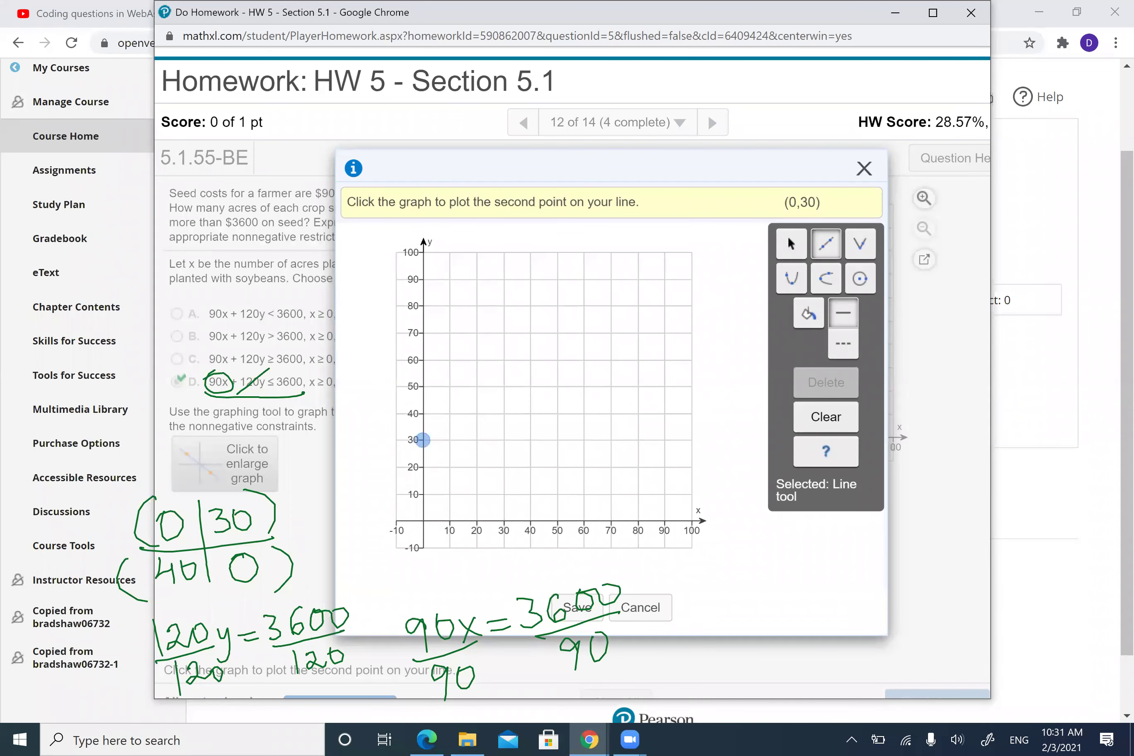
pyautogui.click(531, 519)
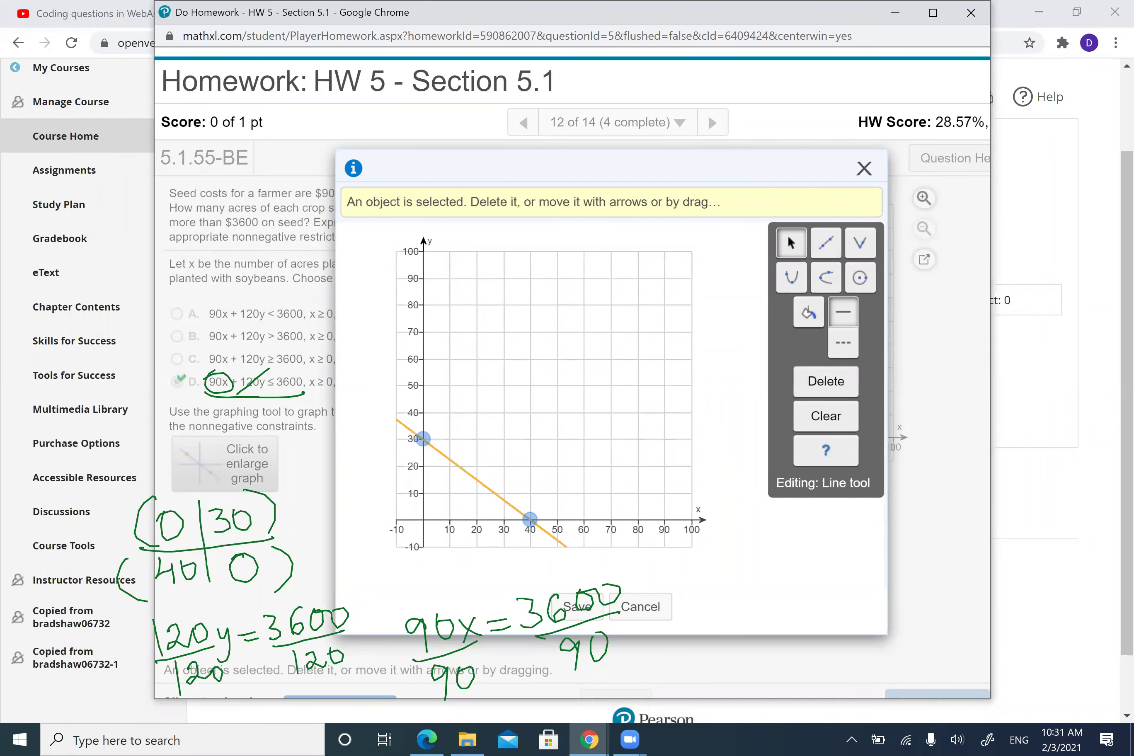
# - Mark x ≥ 0 and y ≥ 0 in red in answer D and graph a solid line along the x-axis through (60, 0) and (80, 0)
pyautogui.click(826, 243)
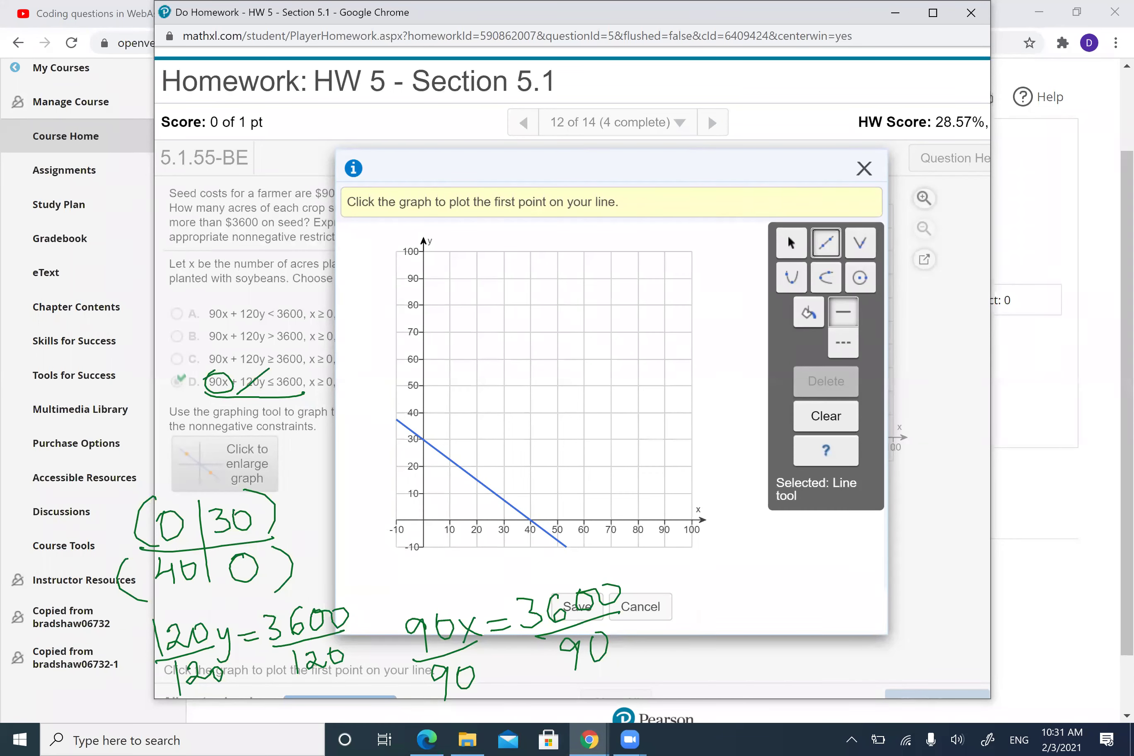
pyautogui.moveTo(610, 167); pyautogui.dragTo(700, 159)
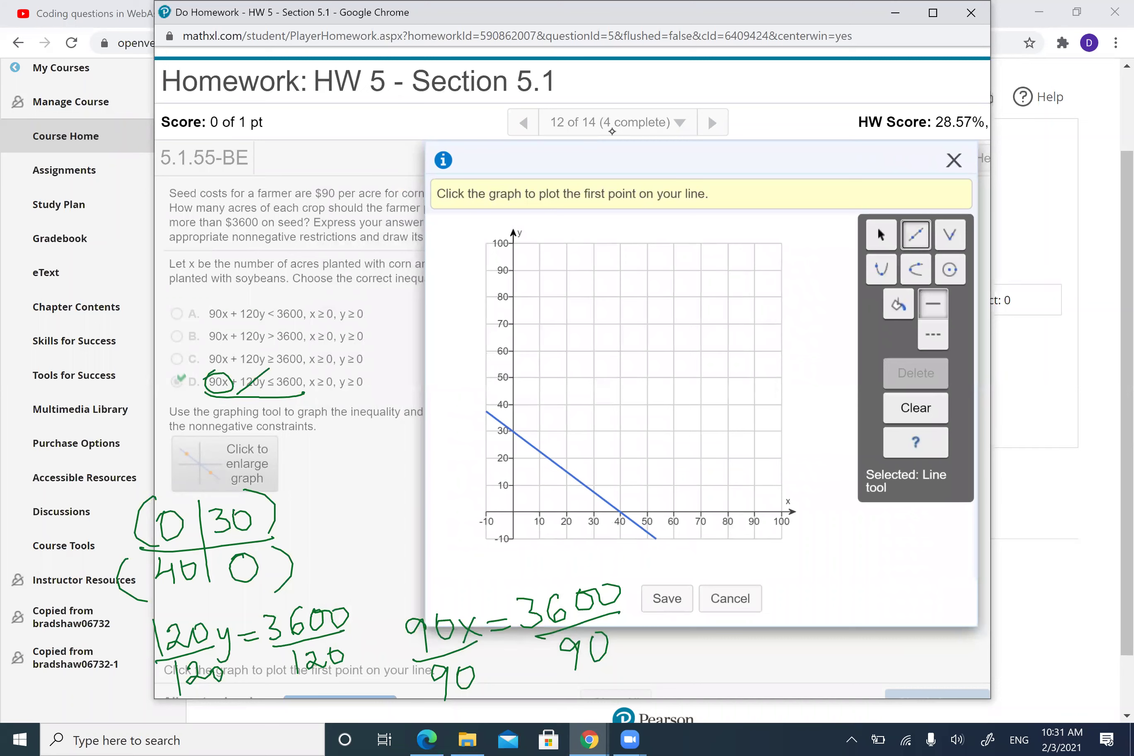
pyautogui.moveTo(322, 365)
pyautogui.mouseDown()
pyautogui.moveTo(306, 386)
pyautogui.moveTo(337, 372)
pyautogui.moveTo(366, 394)
pyautogui.mouseUp()
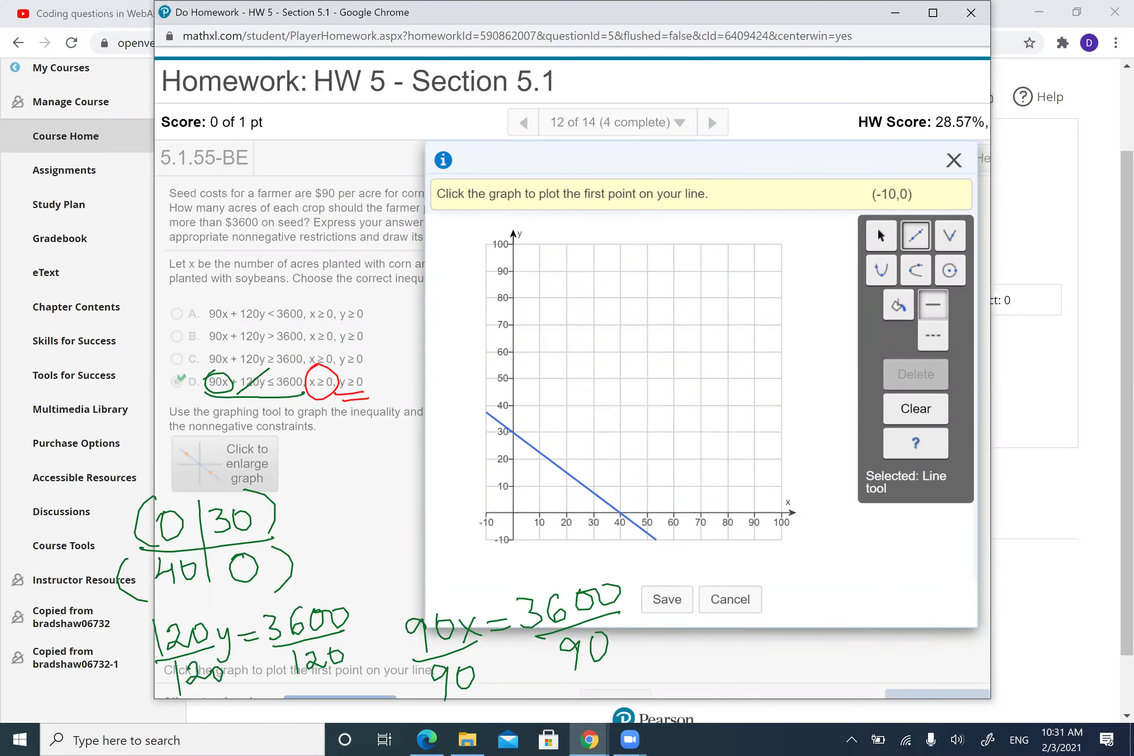
pyautogui.click(674, 513)
pyautogui.click(727, 513)
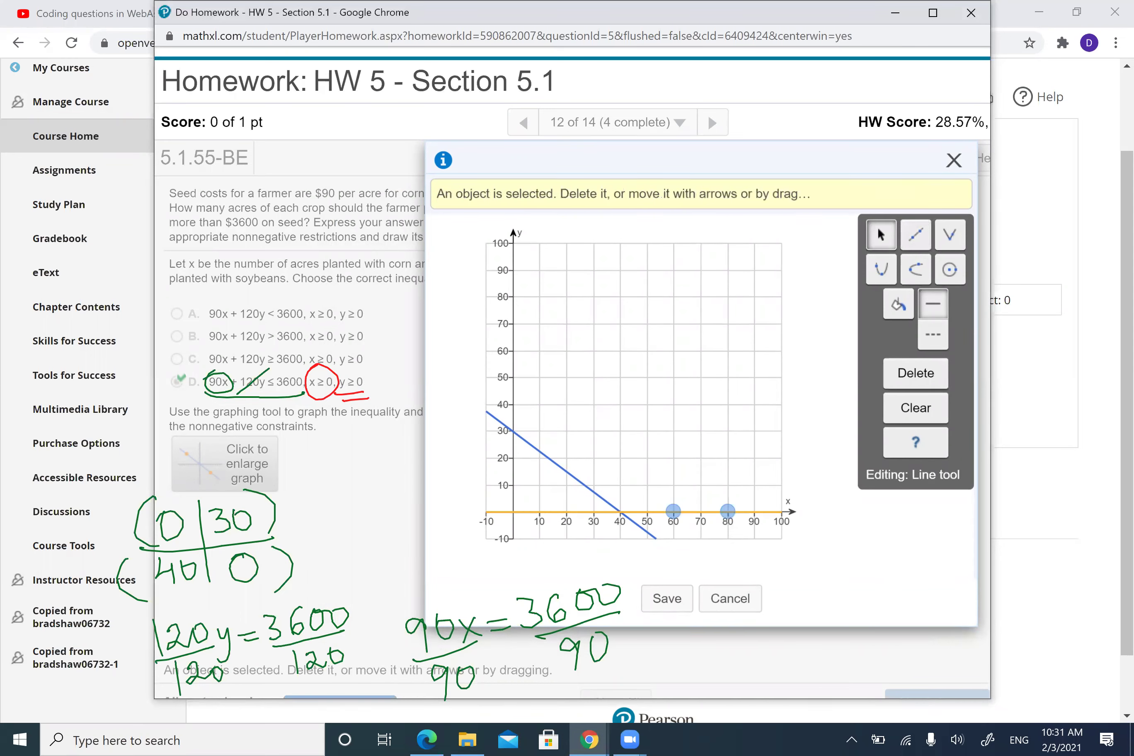
# - Graph a solid line along the y-axis through (0, 80) and (0, 60)
pyautogui.click(916, 235)
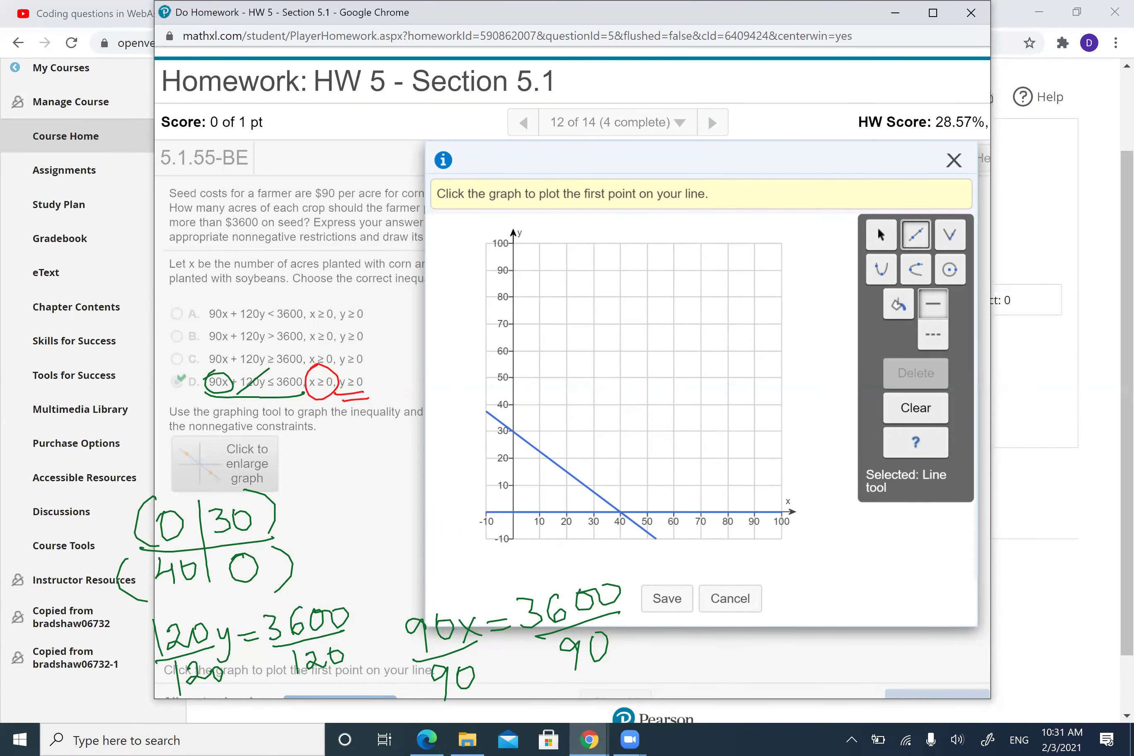
pyautogui.click(512, 298)
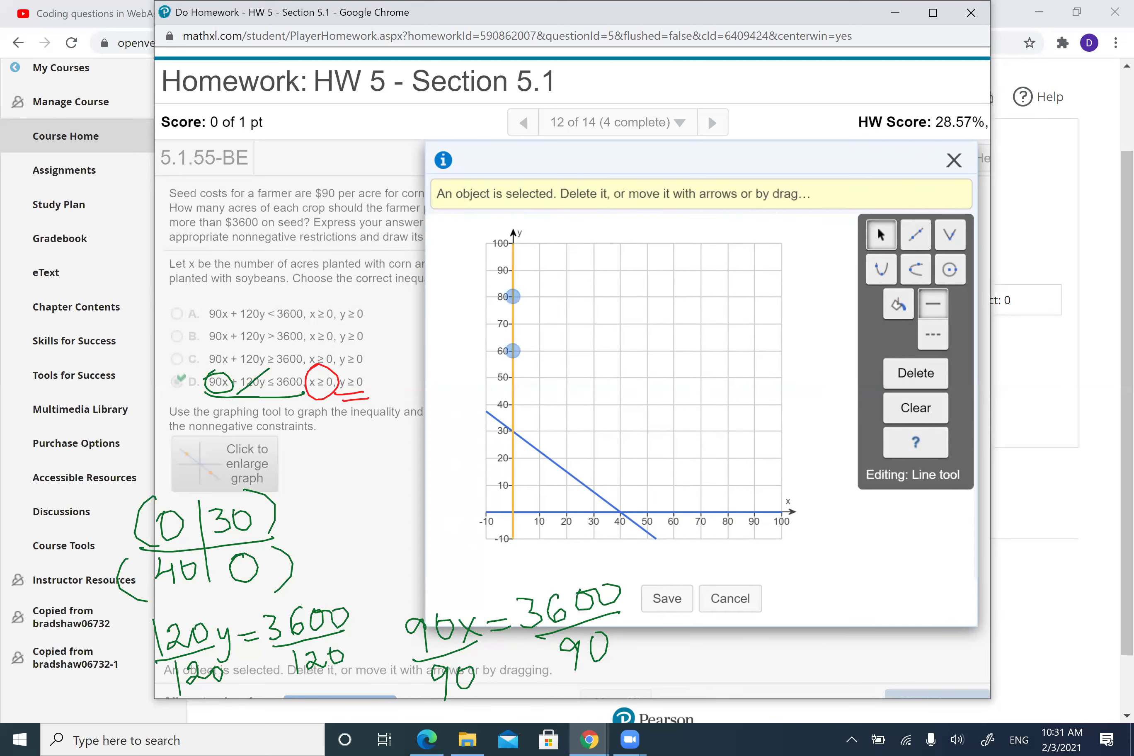
pyautogui.press('Escape')
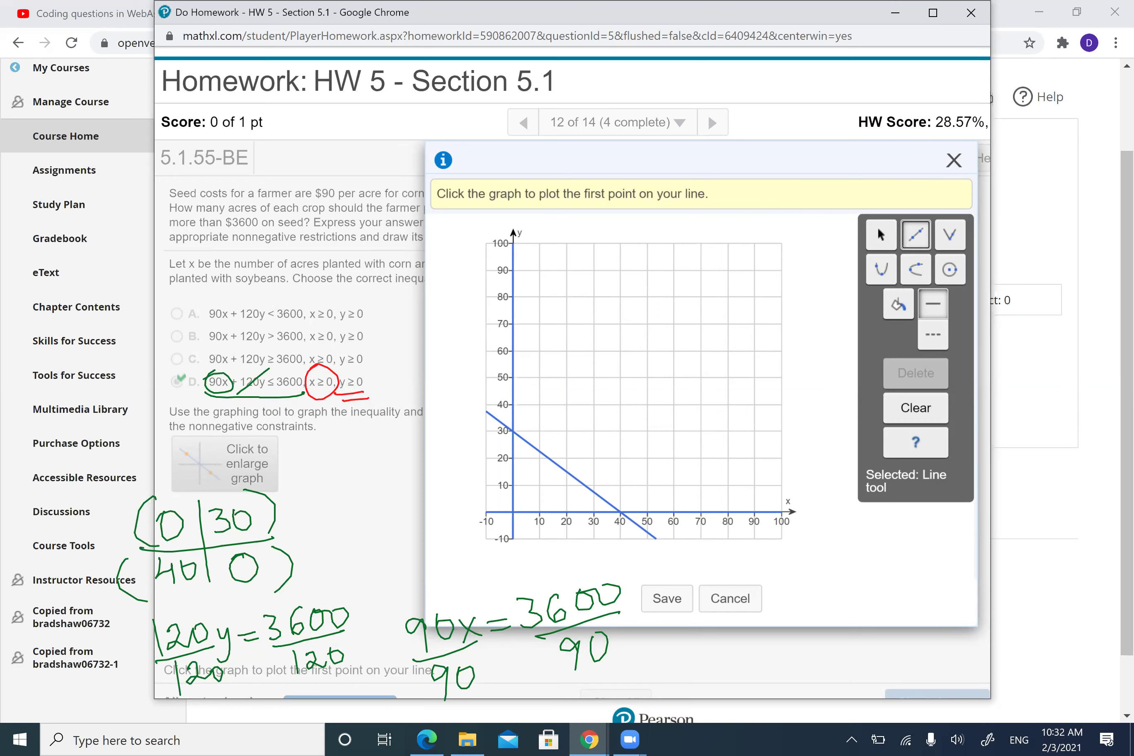
# - Place arrow stamps under x ≥ 0 and y ≥ 0 in answer D and circle its ≤ sign in red
pyautogui.click(314, 401)
pyautogui.click(344, 394)
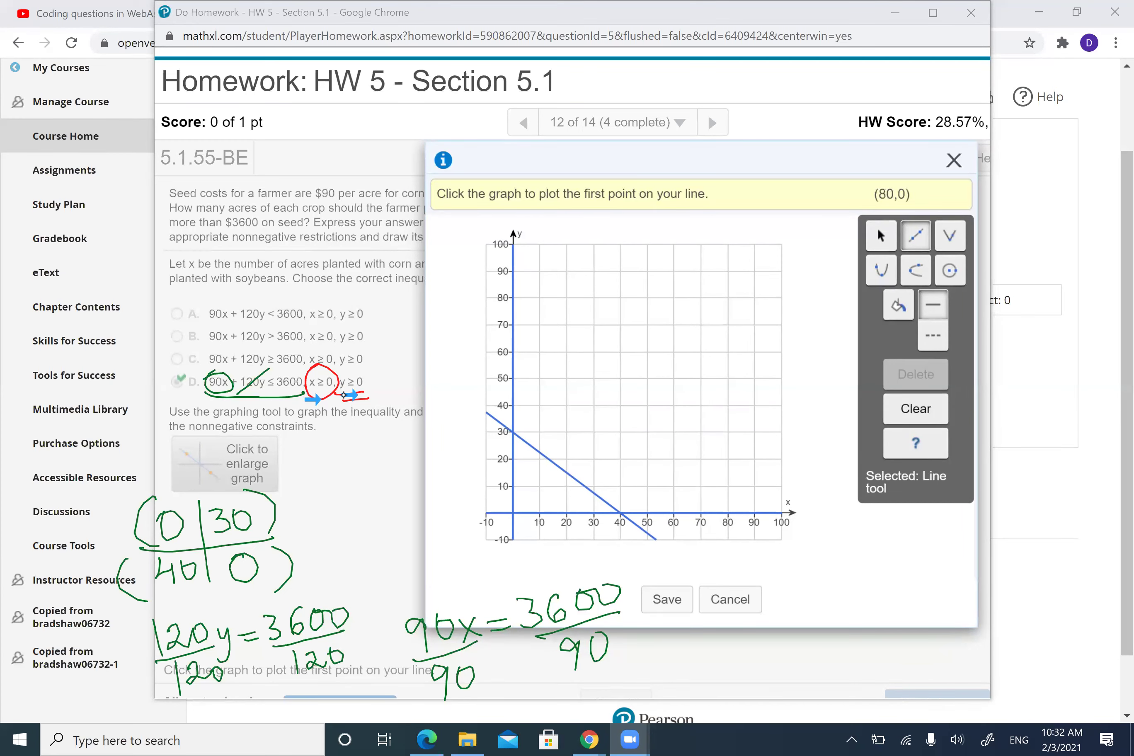
pyautogui.moveTo(278, 367)
pyautogui.mouseDown()
pyautogui.moveTo(261, 378)
pyautogui.moveTo(283, 363)
pyautogui.moveTo(269, 367)
pyautogui.mouseUp()
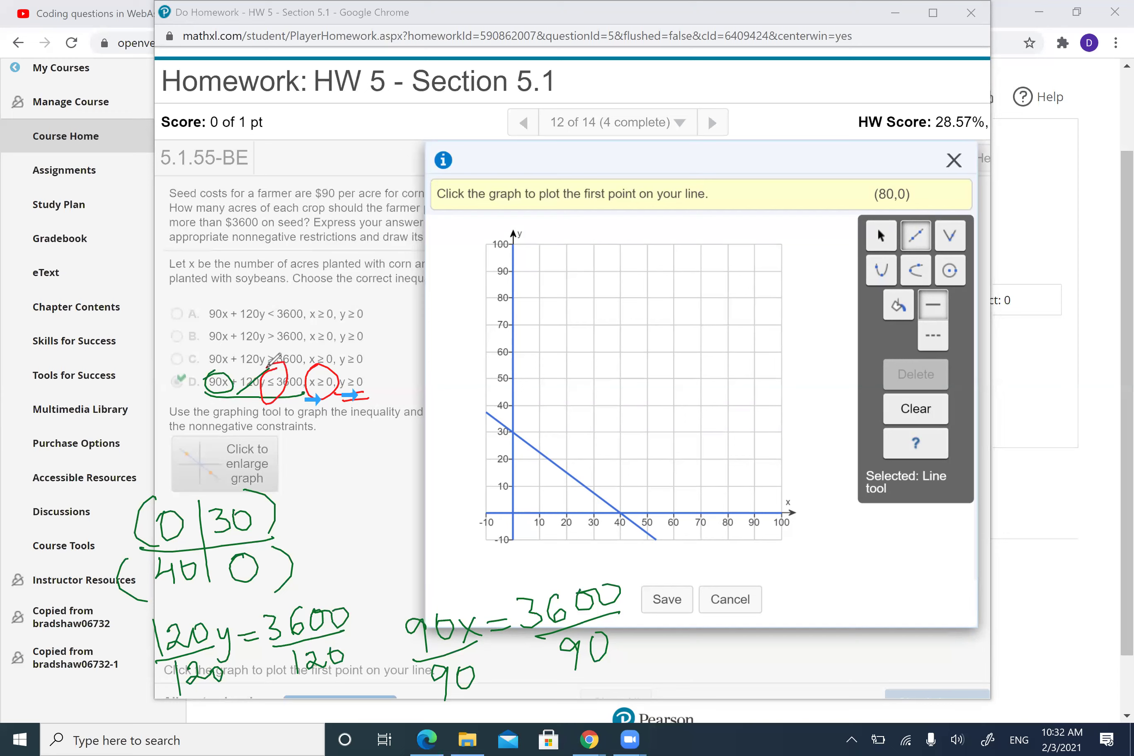
# - Outline in red the triangular region enclosed by the sloped line and the two axes
pyautogui.moveTo(492, 416)
pyautogui.mouseDown()
pyautogui.moveTo(479, 442)
pyautogui.moveTo(503, 486)
pyautogui.moveTo(605, 525)
pyautogui.mouseUp()
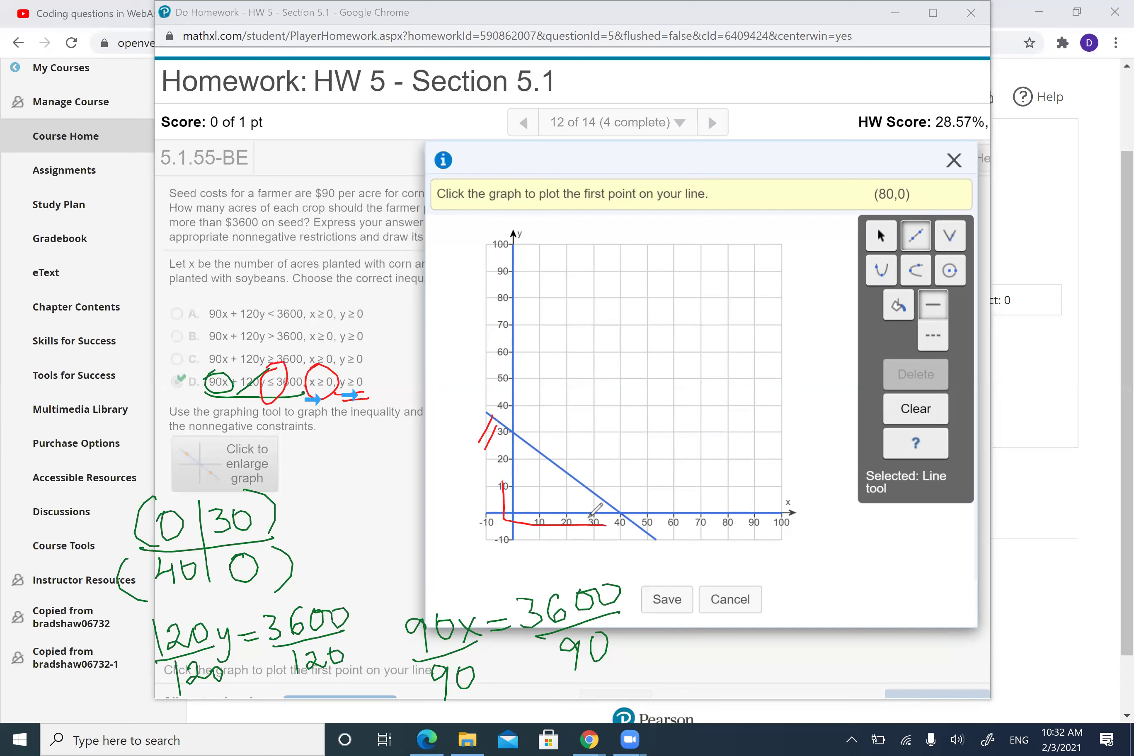
pyautogui.moveTo(513, 431)
pyautogui.mouseDown()
pyautogui.moveTo(508, 482)
pyautogui.moveTo(628, 514)
pyautogui.moveTo(514, 430)
pyautogui.mouseUp()
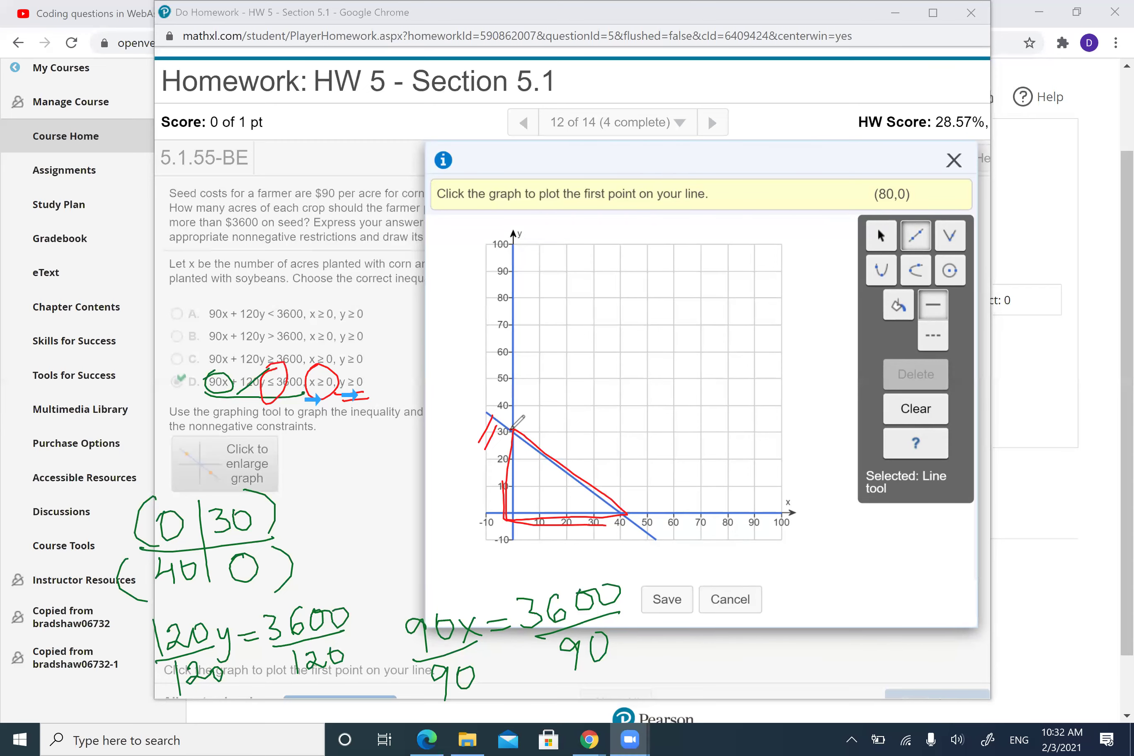
# - Shade the triangular region containing (10, 10) with the region shading tool and save the graph
pyautogui.click(898, 304)
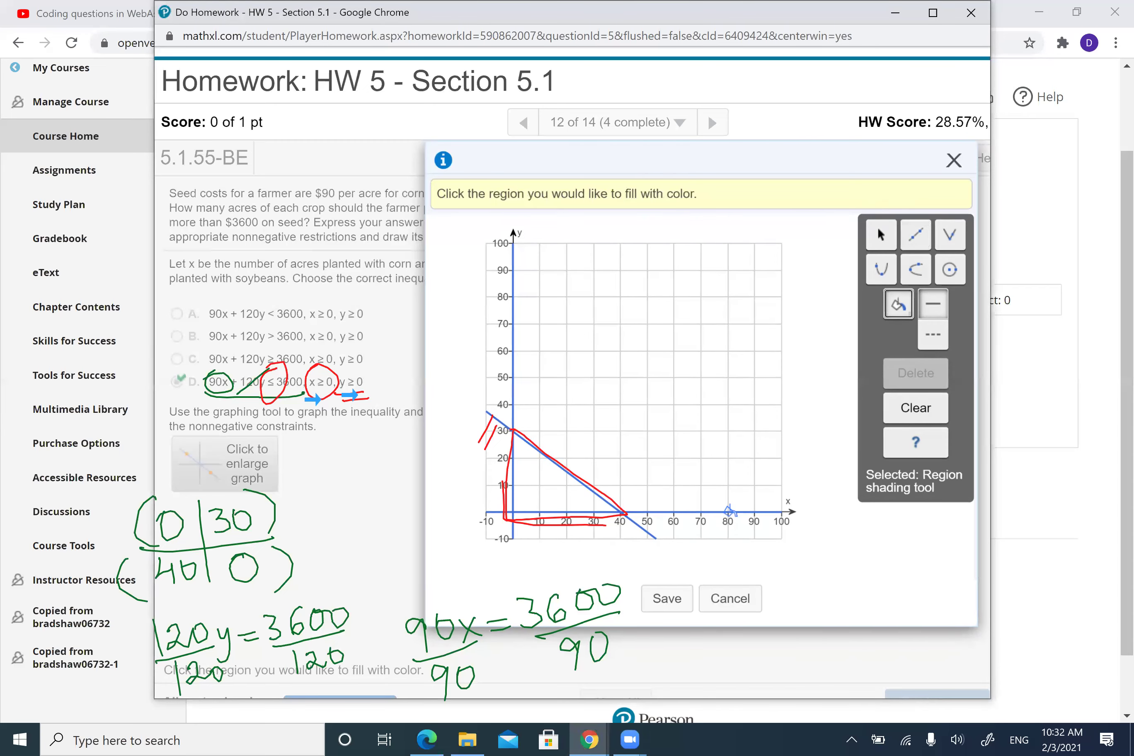
pyautogui.click(541, 485)
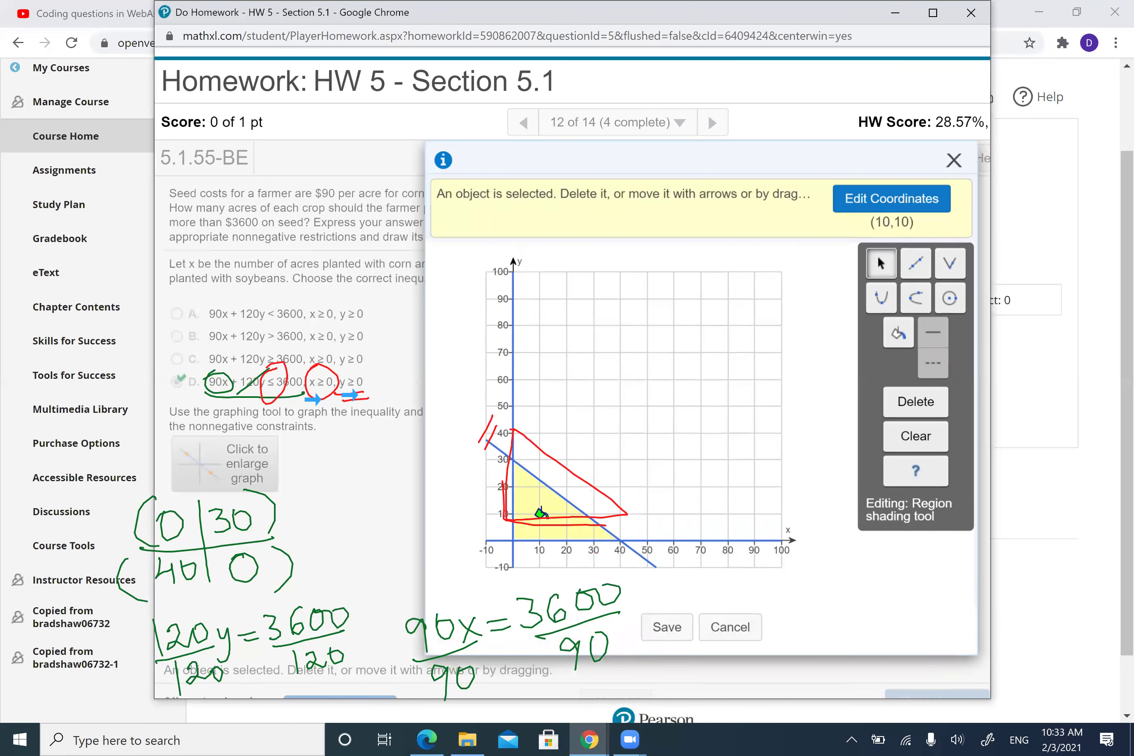
pyautogui.click(667, 626)
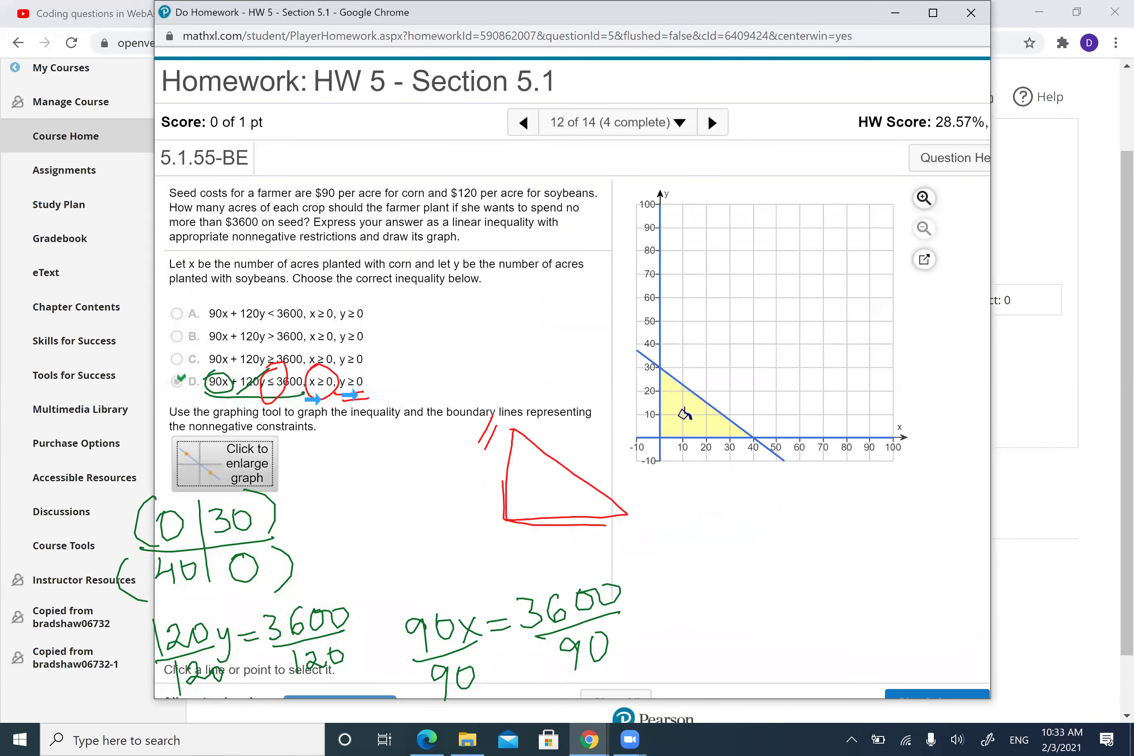
# - Check the answer to question 5.1.55-BE and move on to the next question
pyautogui.scroll(-1, 573, 374)
pyautogui.click(937, 680)
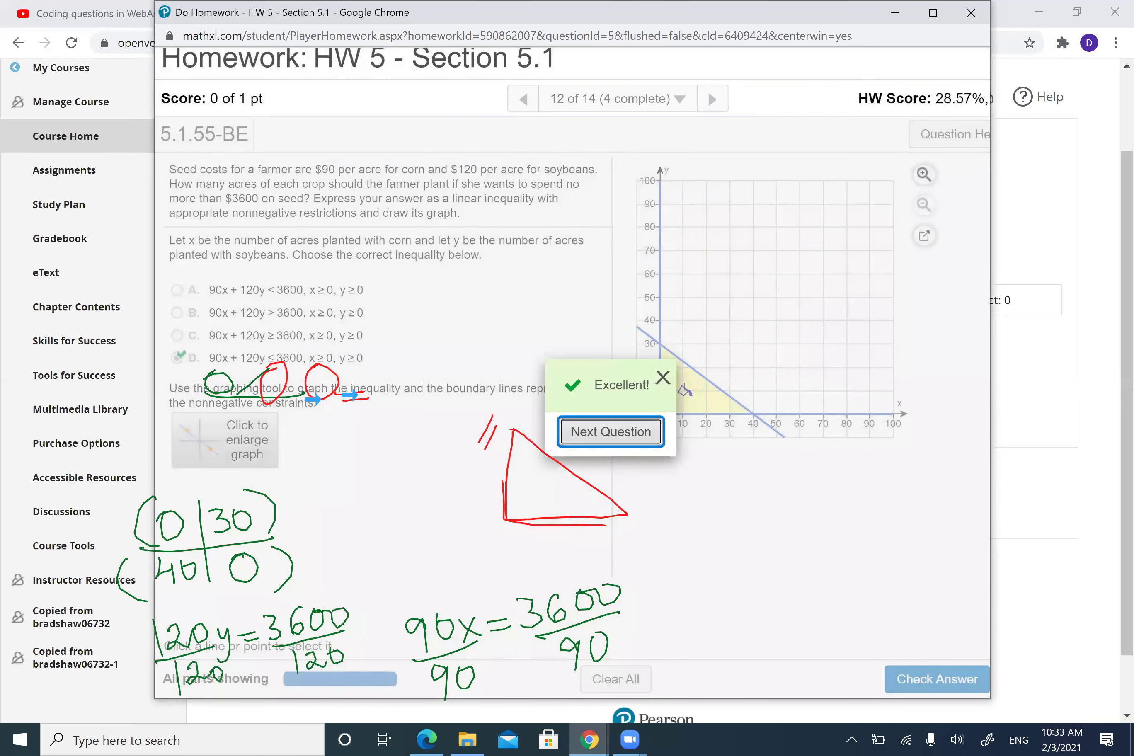
pyautogui.click(611, 431)
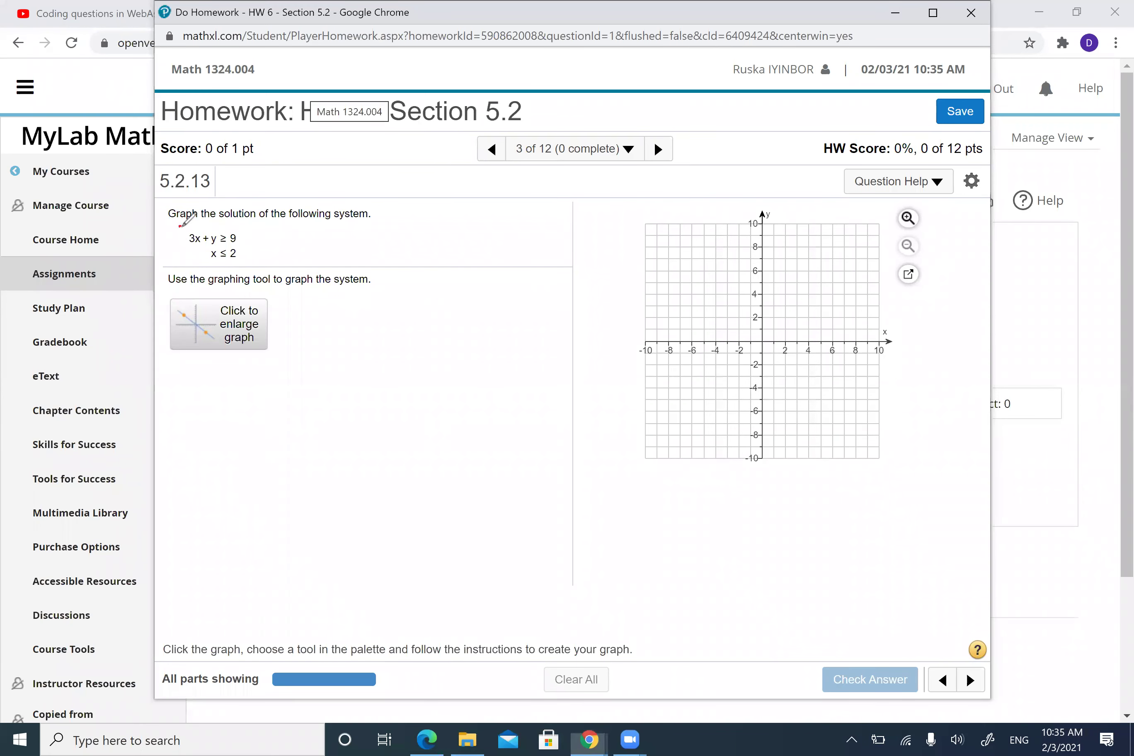
# - Mark the first inequality of the system in red and write its intercept table with points (0, 9) and (3, 0)
pyautogui.moveTo(179, 226); pyautogui.dragTo(174, 260)
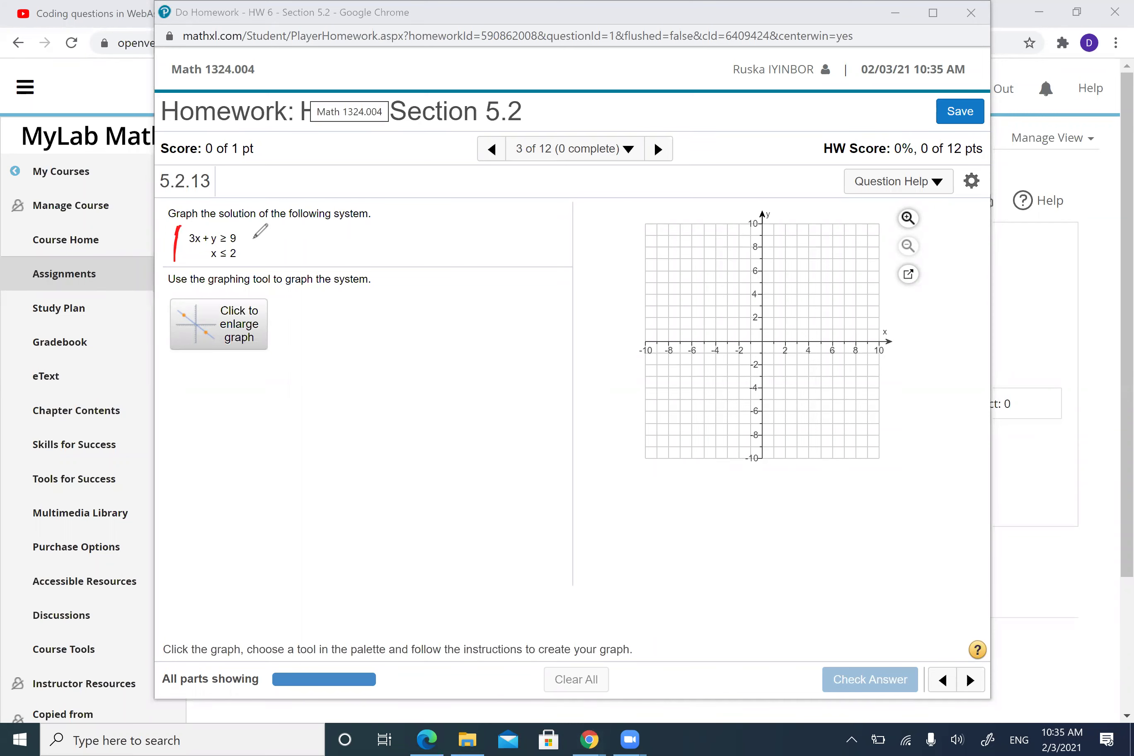
pyautogui.moveTo(255, 240); pyautogui.dragTo(281, 246)
pyautogui.moveTo(356, 183)
pyautogui.mouseDown()
pyautogui.moveTo(366, 249)
pyautogui.moveTo(414, 207)
pyautogui.mouseUp()
pyautogui.moveTo(324, 186)
pyautogui.mouseDown()
pyautogui.moveTo(385, 175)
pyautogui.moveTo(386, 226)
pyautogui.mouseUp()
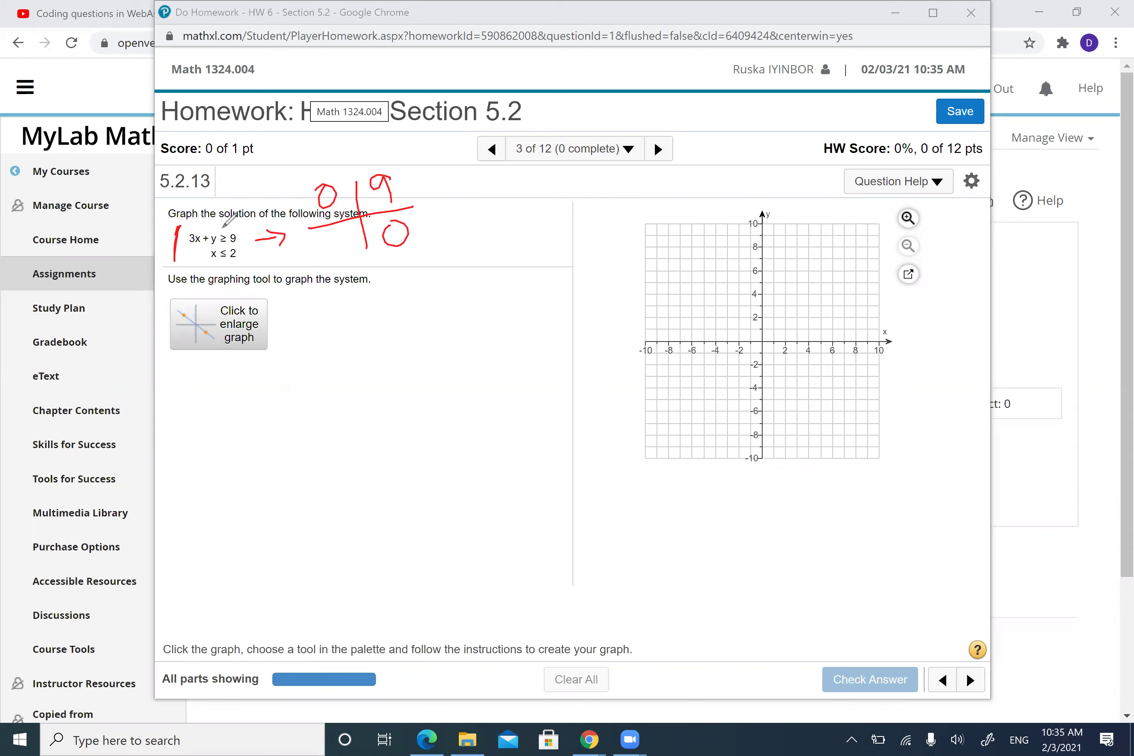
pyautogui.moveTo(213, 229); pyautogui.dragTo(215, 227)
pyautogui.moveTo(322, 234); pyautogui.dragTo(328, 253)
# - Draw a red arrow from x ≤ 2 and write its table with points (2, 0) and (2, 1)
pyautogui.moveTo(239, 259); pyautogui.dragTo(272, 278)
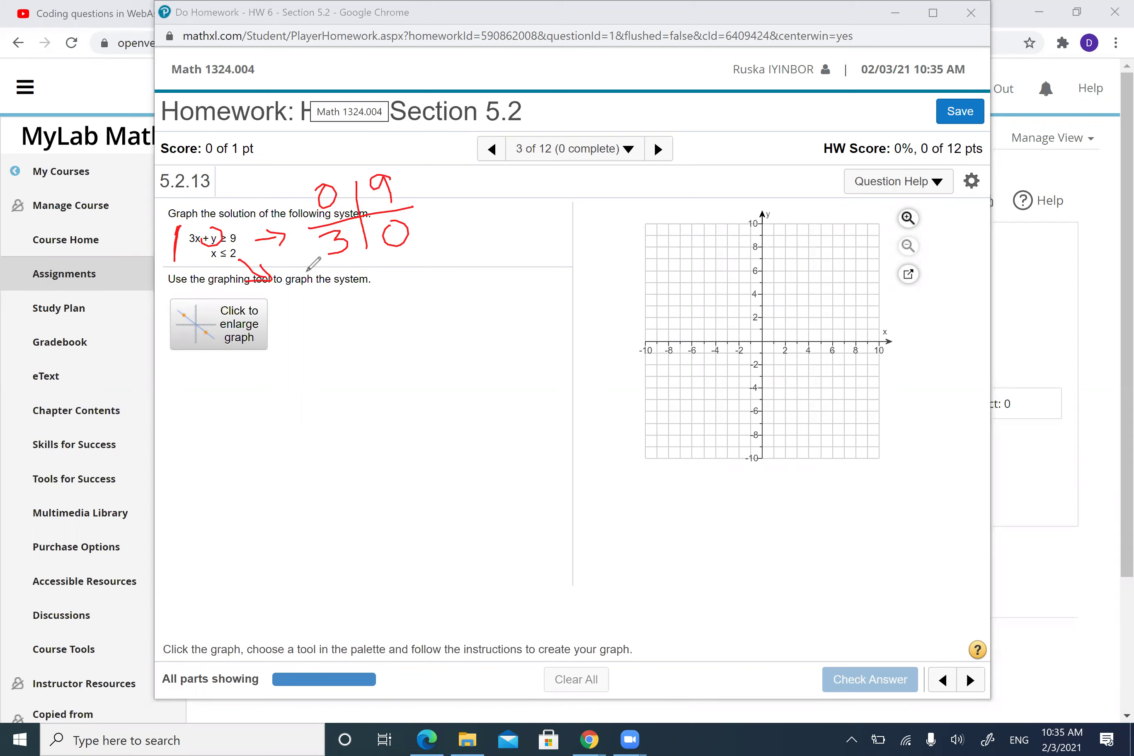
pyautogui.moveTo(336, 299); pyautogui.dragTo(340, 325)
pyautogui.moveTo(297, 302)
pyautogui.mouseDown()
pyautogui.moveTo(364, 291)
pyautogui.moveTo(315, 295)
pyautogui.moveTo(324, 333)
pyautogui.mouseUp()
pyautogui.moveTo(352, 268); pyautogui.dragTo(369, 323)
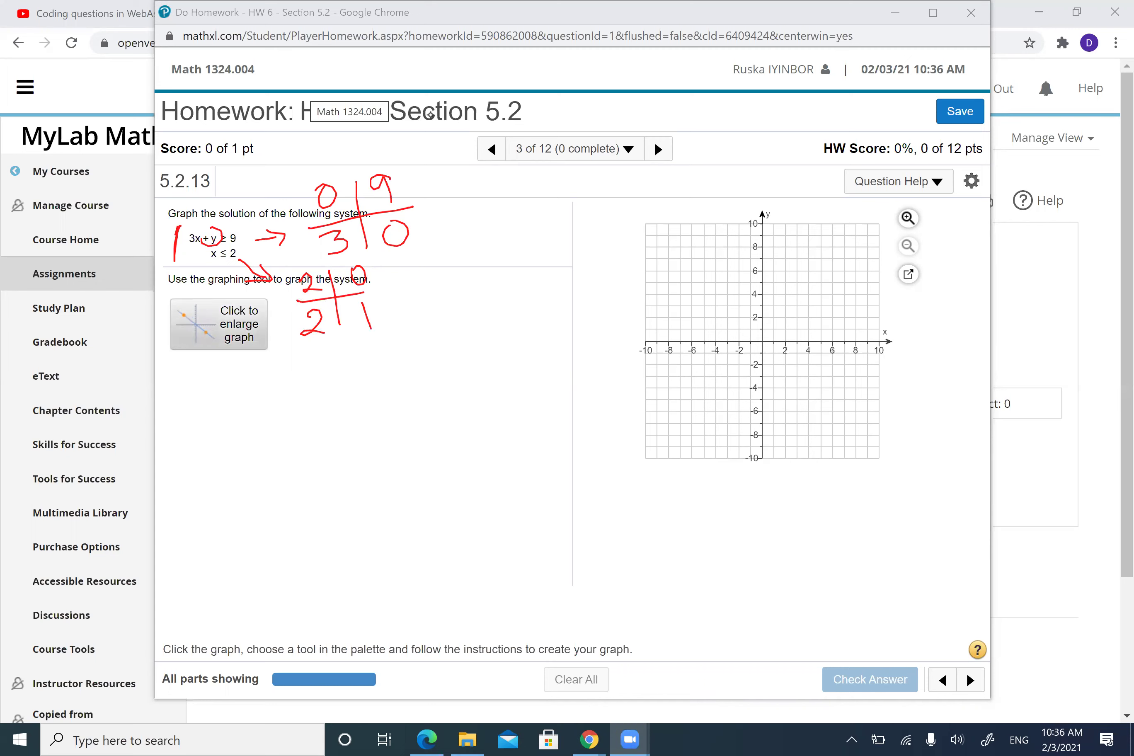
# - Open the enlarged graph and plot a solid line through (0, 9) and (3, 0)
pyautogui.click(219, 324)
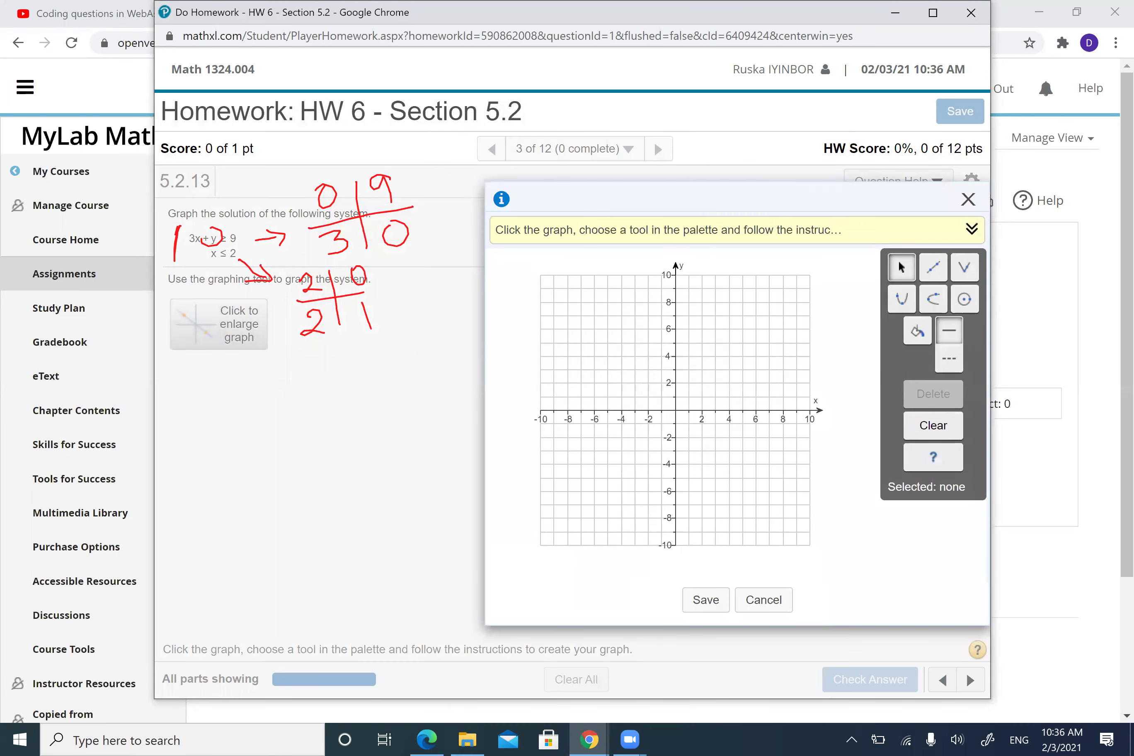
pyautogui.click(933, 267)
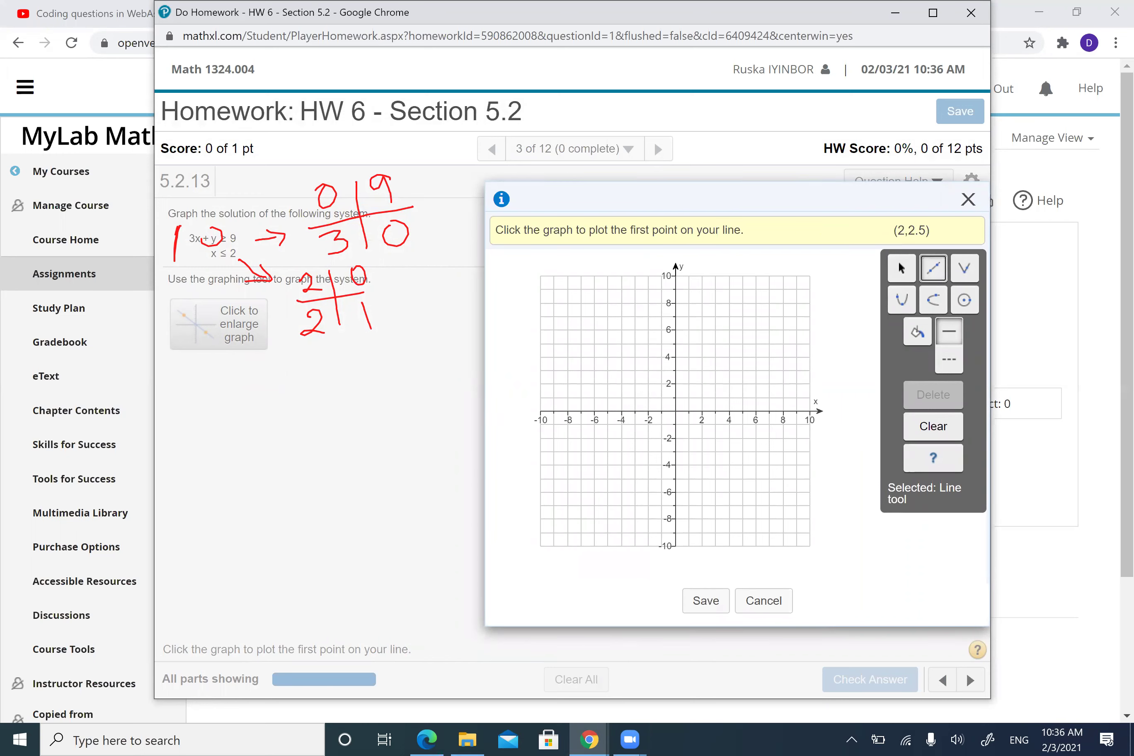
pyautogui.click(675, 289)
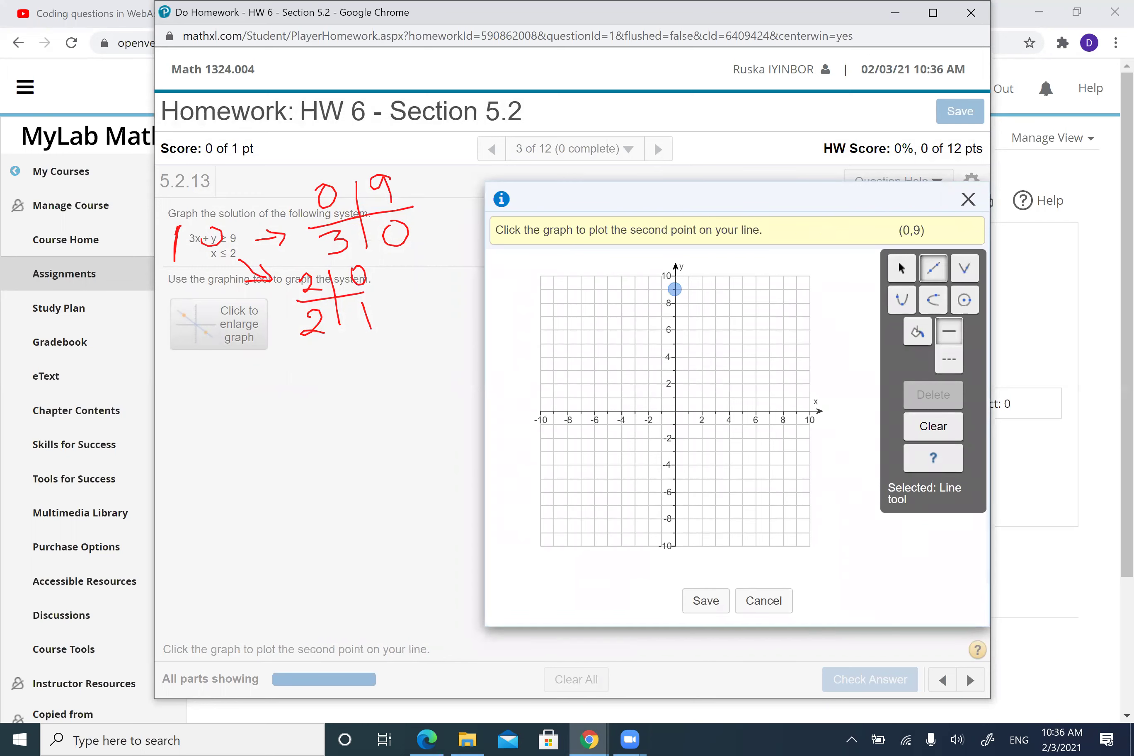
pyautogui.click(716, 409)
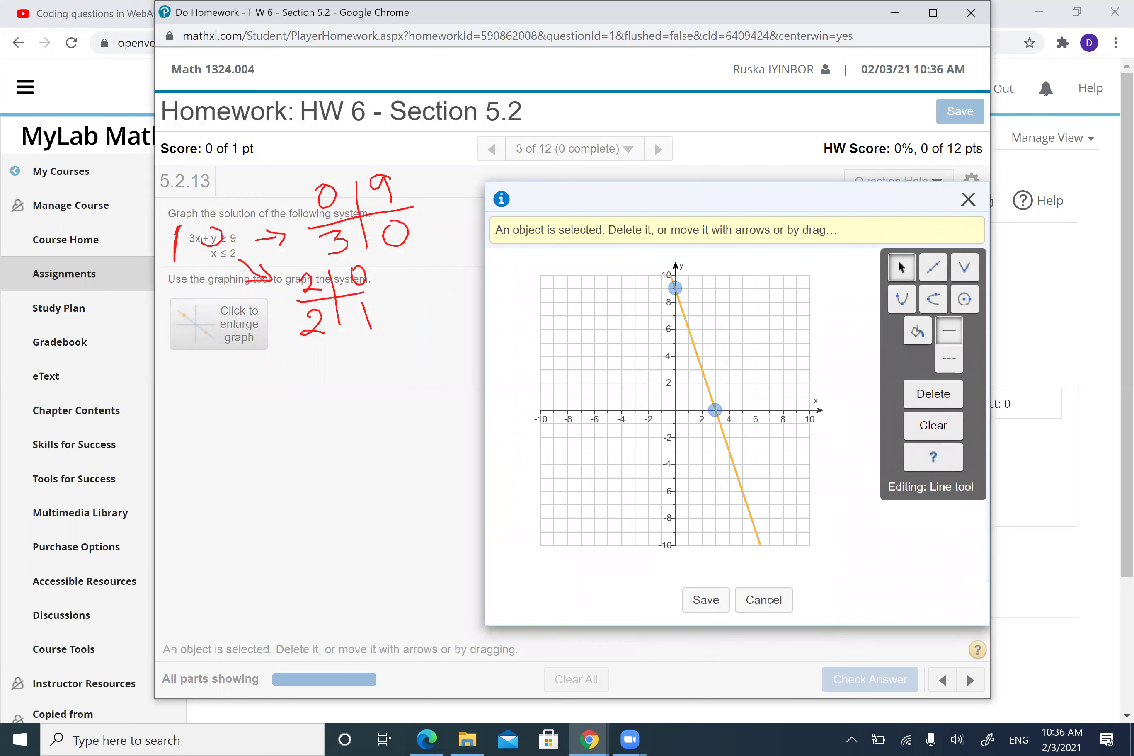
pyautogui.press('Escape')
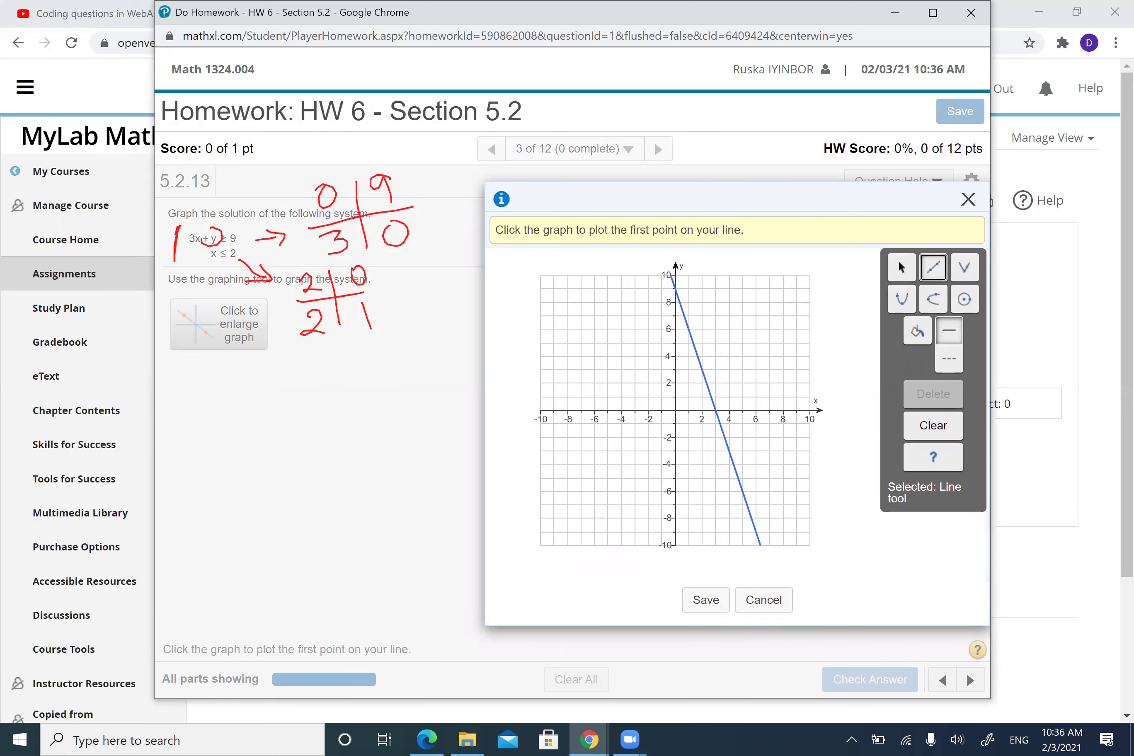
# - Plot a solid vertical line through (2, 0) and (2, 1)
pyautogui.click(702, 411)
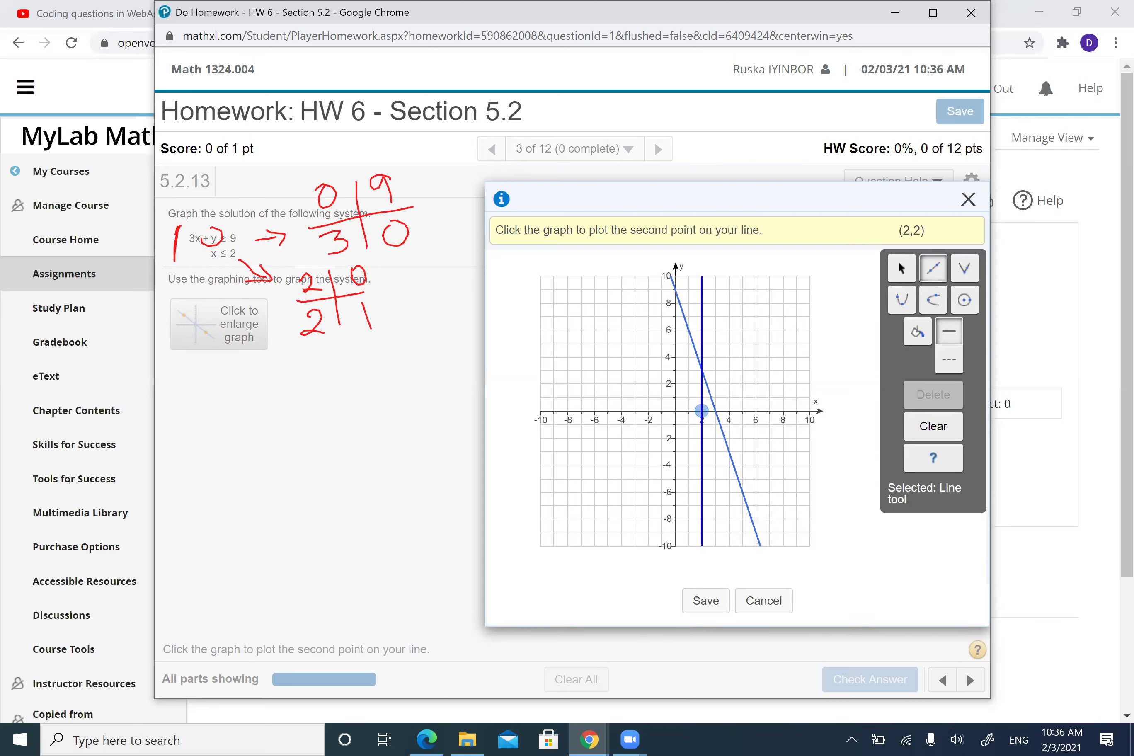
pyautogui.click(702, 396)
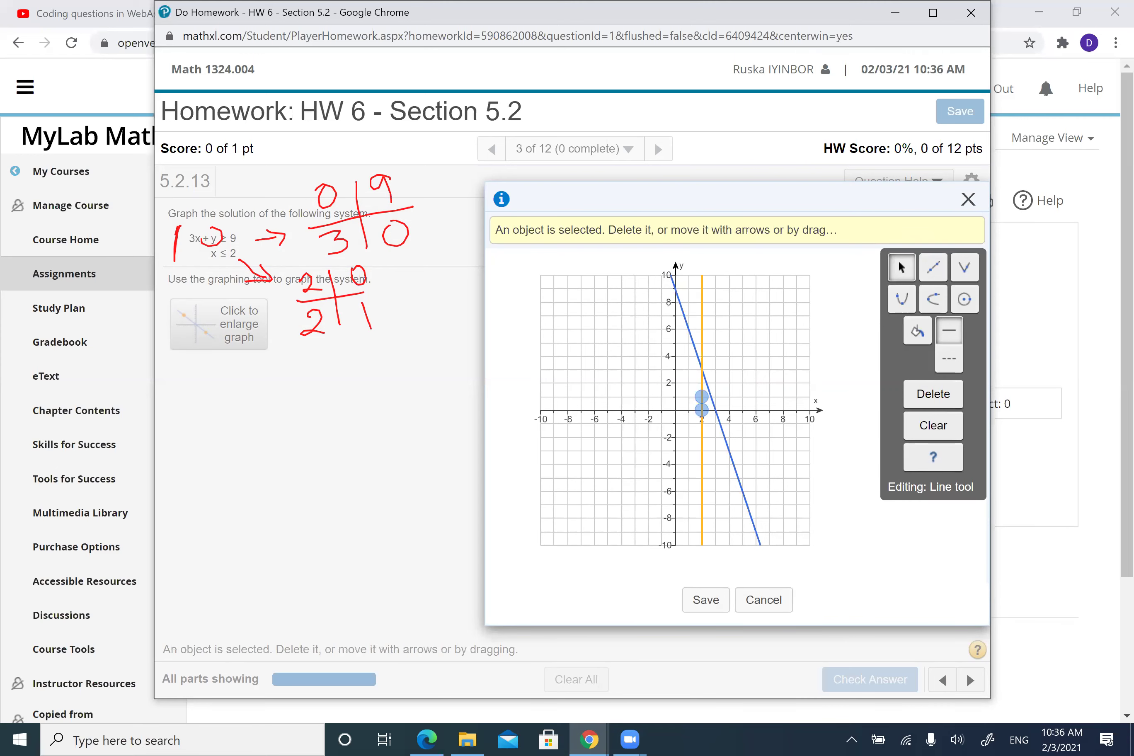
pyautogui.press('Escape')
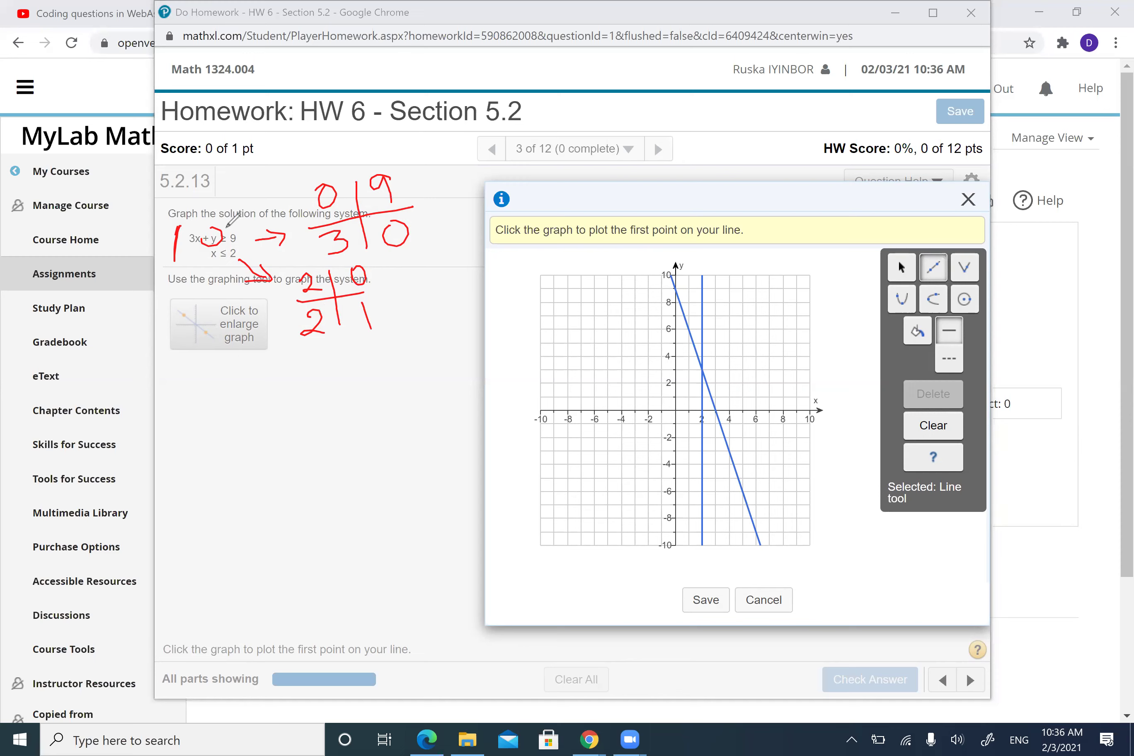
# - Circle the ≥ sign of 3x + y ≥ 9 in green and hatch to the right of the sloped line's lower end
pyautogui.moveTo(224, 227)
pyautogui.mouseDown()
pyautogui.moveTo(217, 244)
pyautogui.moveTo(223, 230)
pyautogui.mouseUp()
pyautogui.moveTo(756, 529)
pyautogui.mouseDown()
pyautogui.moveTo(785, 515)
pyautogui.moveTo(803, 537)
pyautogui.mouseUp()
pyautogui.moveTo(773, 507); pyautogui.dragTo(804, 541)
pyautogui.moveTo(244, 229)
pyautogui.mouseDown()
pyautogui.moveTo(222, 235)
pyautogui.moveTo(233, 218)
pyautogui.mouseUp()
pyautogui.moveTo(230, 225)
pyautogui.mouseDown()
pyautogui.moveTo(221, 247)
pyautogui.moveTo(230, 226)
pyautogui.mouseUp()
pyautogui.moveTo(751, 514); pyautogui.dragTo(788, 497)
pyautogui.moveTo(758, 528)
pyautogui.mouseDown()
pyautogui.moveTo(801, 514)
pyautogui.moveTo(815, 528)
pyautogui.mouseUp()
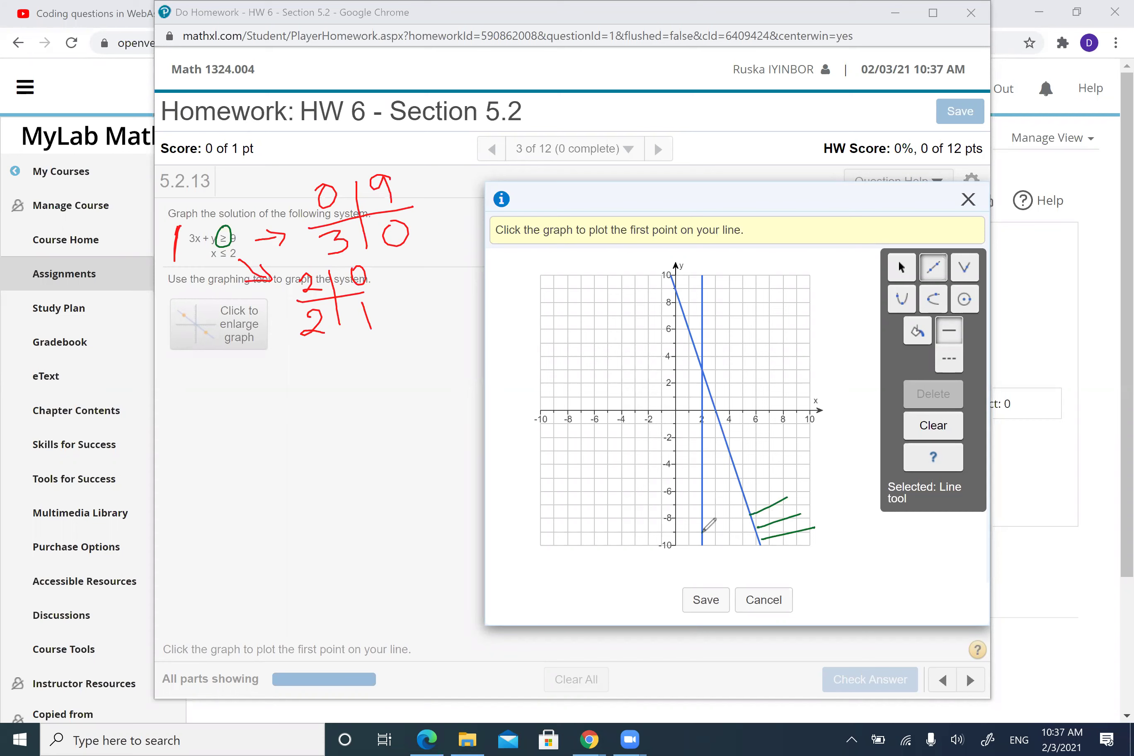
# - Hatch left of the vertical line's lower end and fill the wedge between both lines above their intersection with green strokes
pyautogui.moveTo(702, 530)
pyautogui.mouseDown()
pyautogui.moveTo(683, 530)
pyautogui.moveTo(705, 537)
pyautogui.moveTo(704, 549)
pyautogui.mouseUp()
pyautogui.moveTo(683, 265)
pyautogui.mouseDown()
pyautogui.moveTo(703, 268)
pyautogui.moveTo(693, 280)
pyautogui.moveTo(703, 315)
pyautogui.moveTo(688, 312)
pyautogui.moveTo(698, 337)
pyautogui.moveTo(700, 263)
pyautogui.moveTo(702, 348)
pyautogui.moveTo(668, 262)
pyautogui.mouseUp()
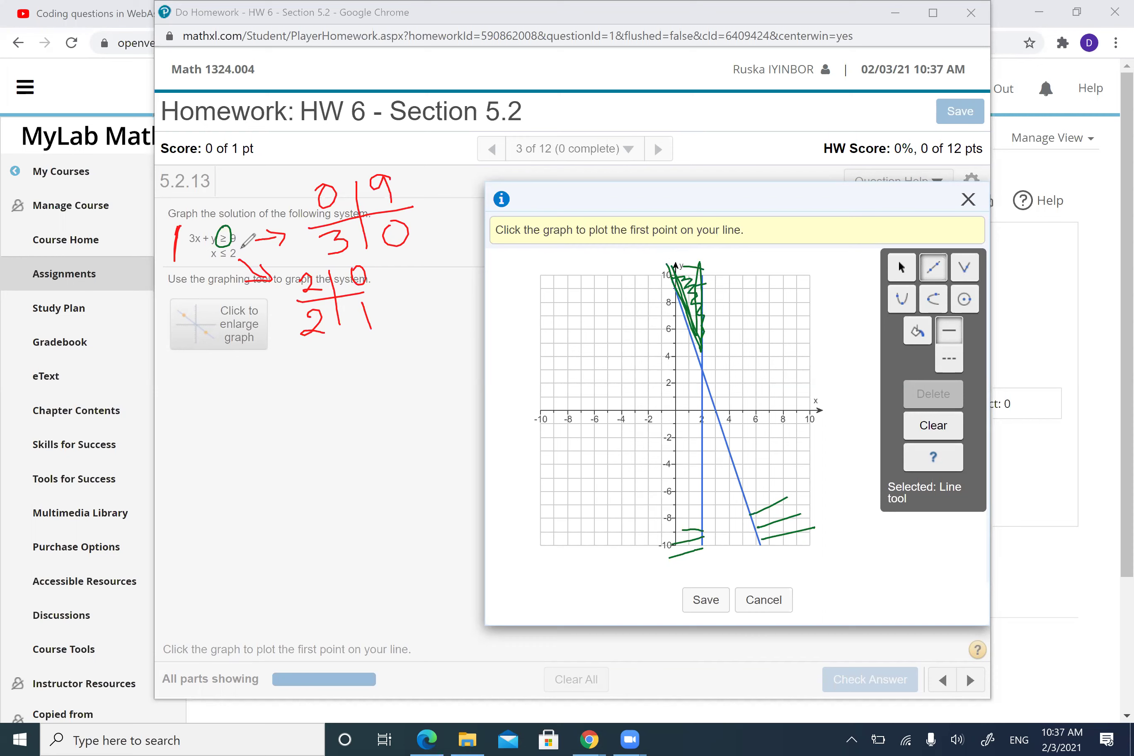
# - Circle x ≤ 2 in green and sketch a vertical line below it with hatch marks on both sides
pyautogui.moveTo(224, 248)
pyautogui.mouseDown()
pyautogui.moveTo(204, 264)
pyautogui.moveTo(242, 247)
pyautogui.moveTo(237, 267)
pyautogui.moveTo(223, 251)
pyautogui.mouseUp()
pyautogui.moveTo(291, 361); pyautogui.dragTo(294, 562)
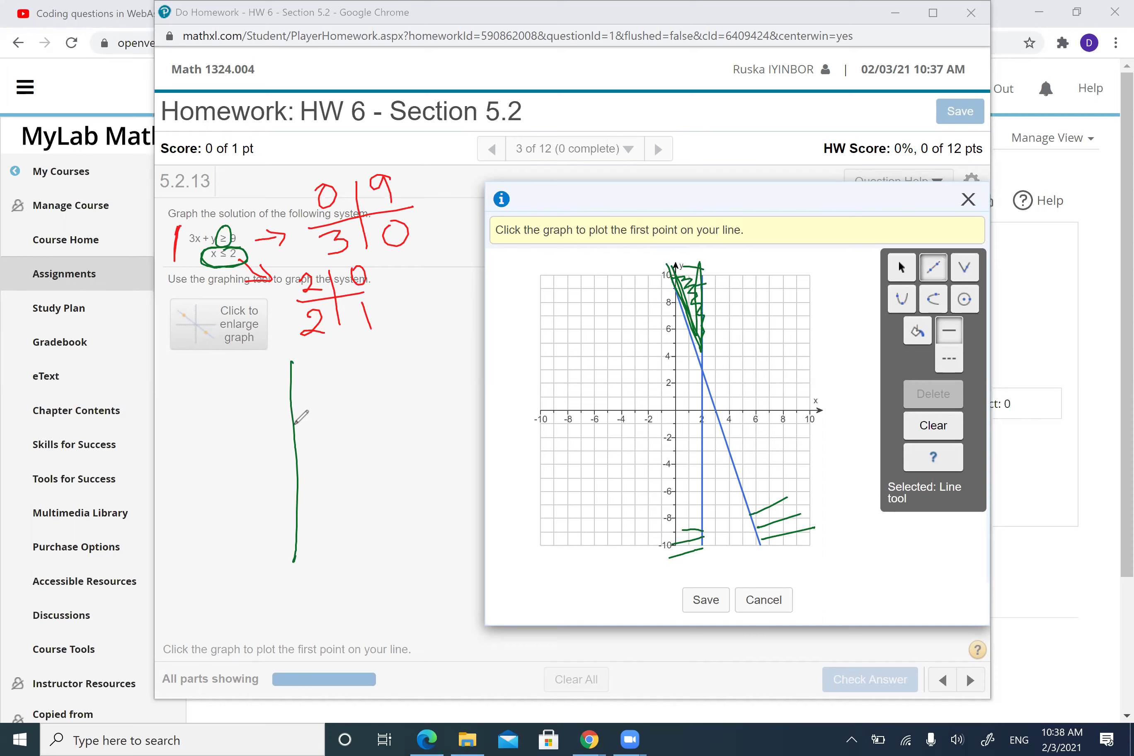
pyautogui.moveTo(292, 424)
pyautogui.mouseDown()
pyautogui.moveTo(233, 429)
pyautogui.moveTo(202, 454)
pyautogui.mouseUp()
pyautogui.moveTo(300, 477); pyautogui.dragTo(363, 475)
pyautogui.moveTo(304, 493); pyautogui.dragTo(389, 492)
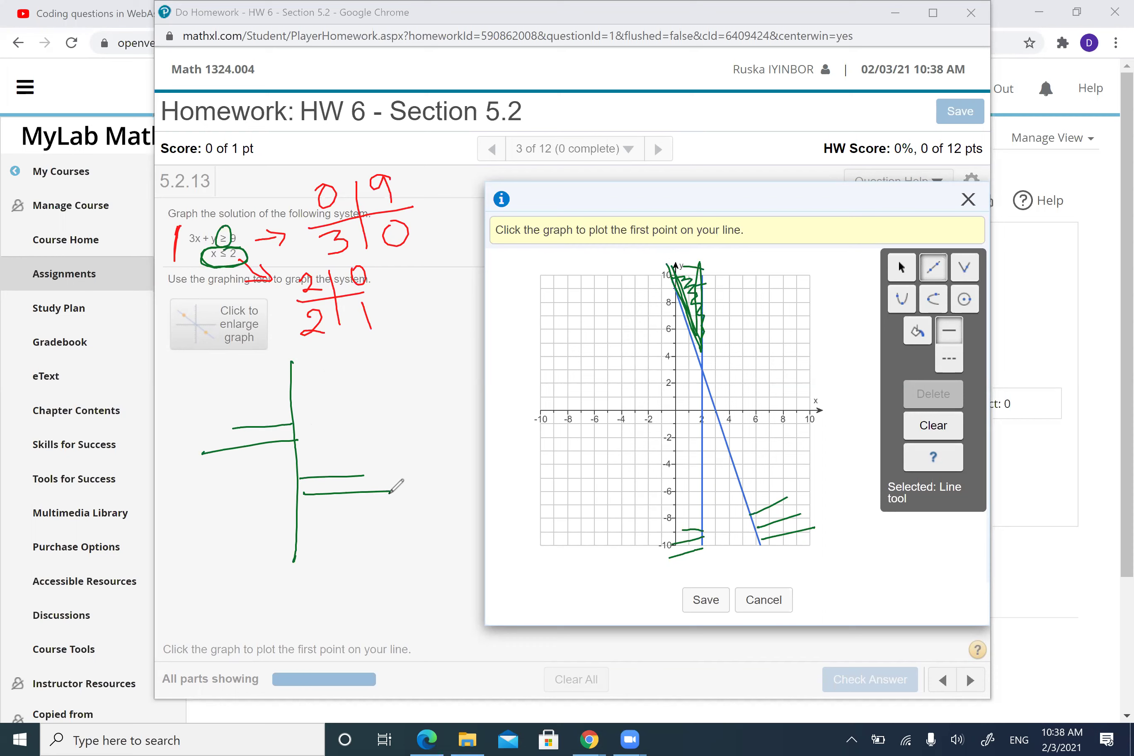
# - Erase the green vertical-line sketch, the circle around x ≤ 2 and the strokes filling the upper wedge
pyautogui.moveTo(281, 423)
pyautogui.mouseDown()
pyautogui.moveTo(284, 447)
pyautogui.moveTo(355, 529)
pyautogui.mouseUp()
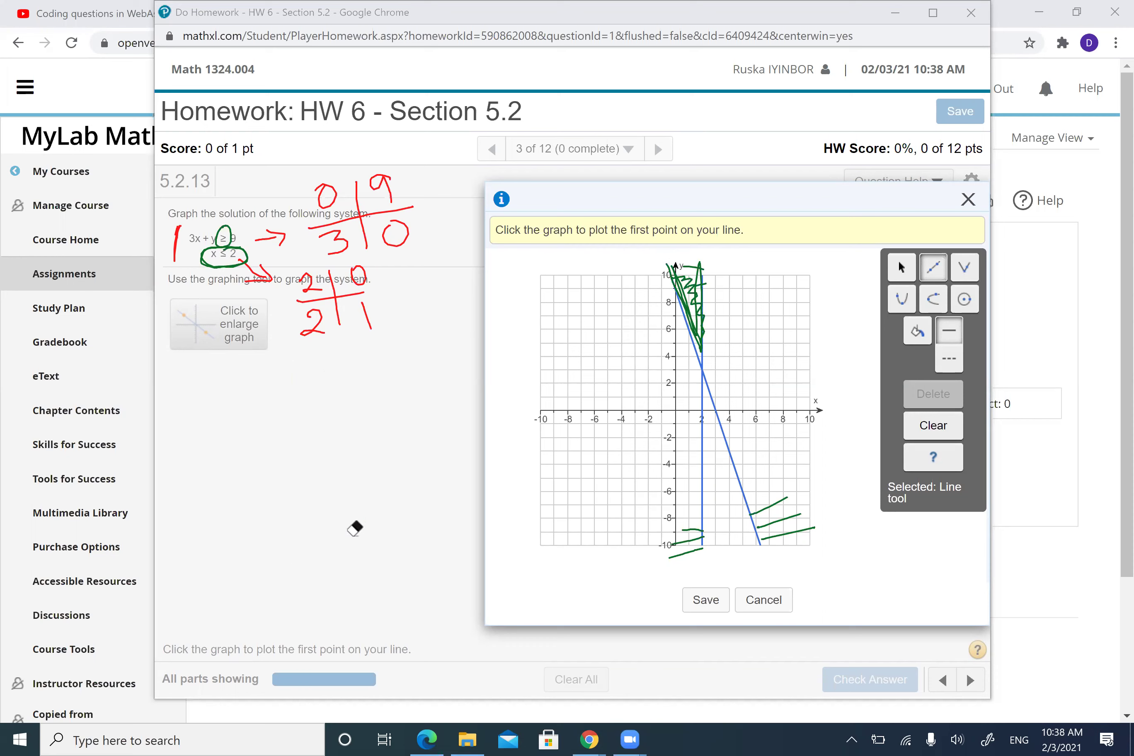
pyautogui.moveTo(216, 262); pyautogui.dragTo(204, 276)
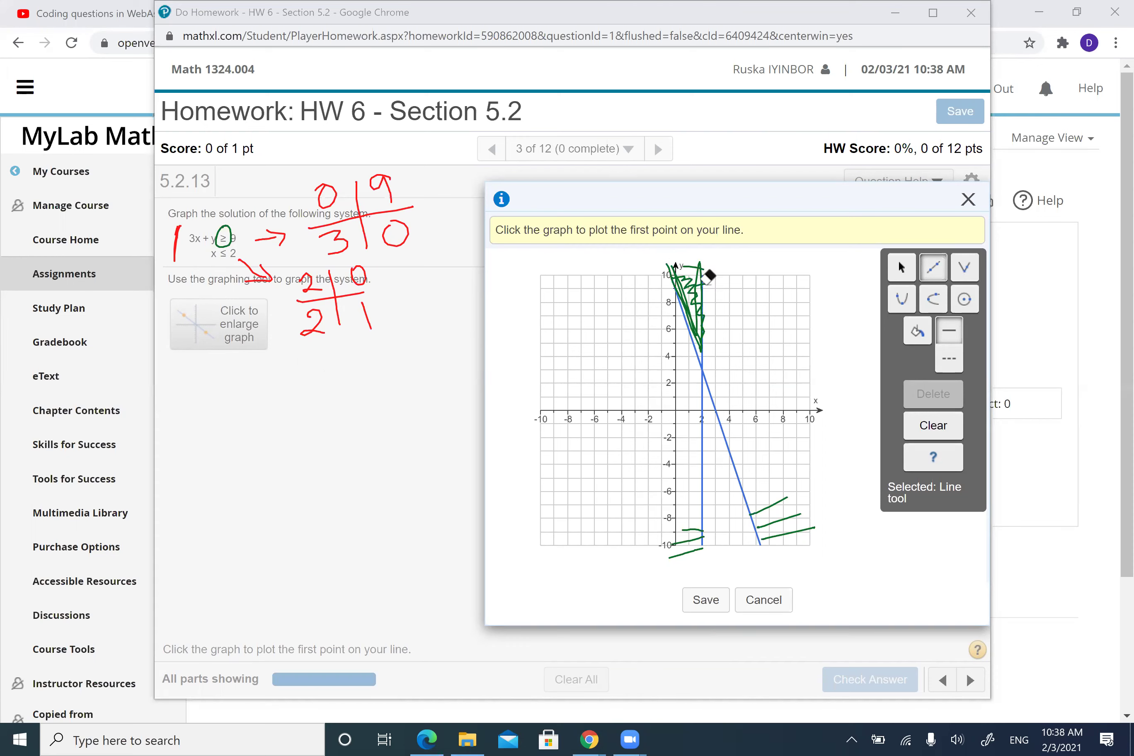
pyautogui.moveTo(700, 278)
pyautogui.mouseDown()
pyautogui.moveTo(697, 326)
pyautogui.moveTo(749, 293)
pyautogui.mouseUp()
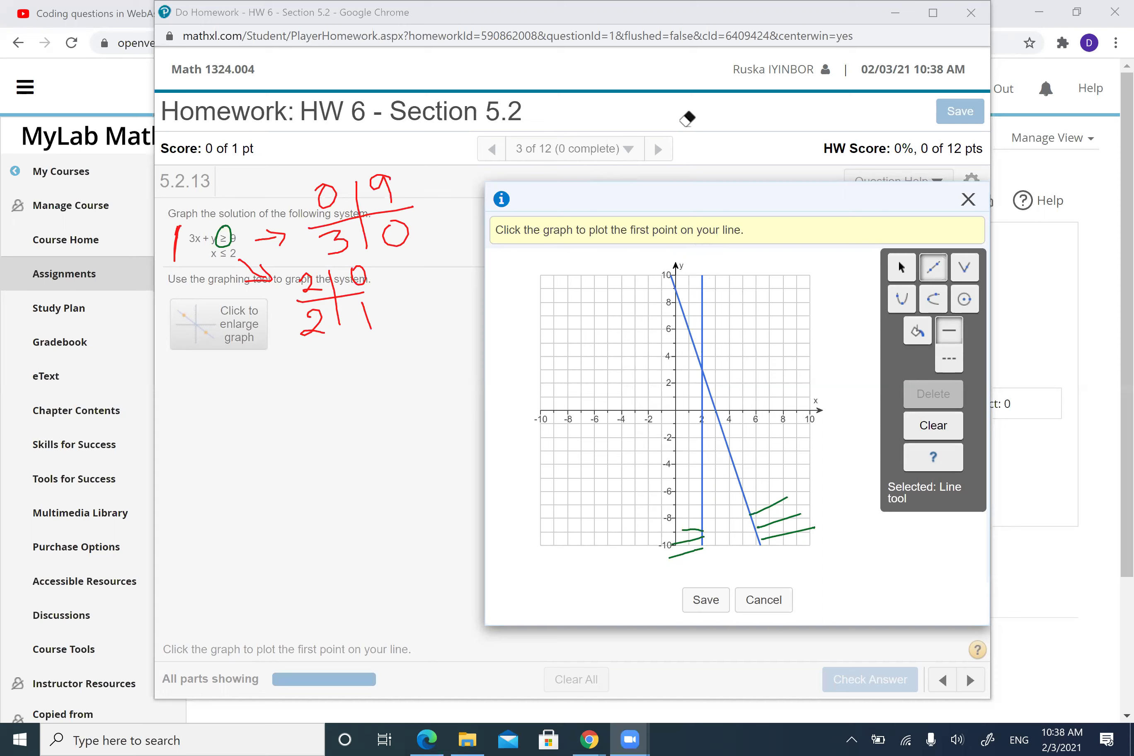
# - Shade the region containing (1, 8.5) with the region shading tool and save the graph
pyautogui.click(918, 331)
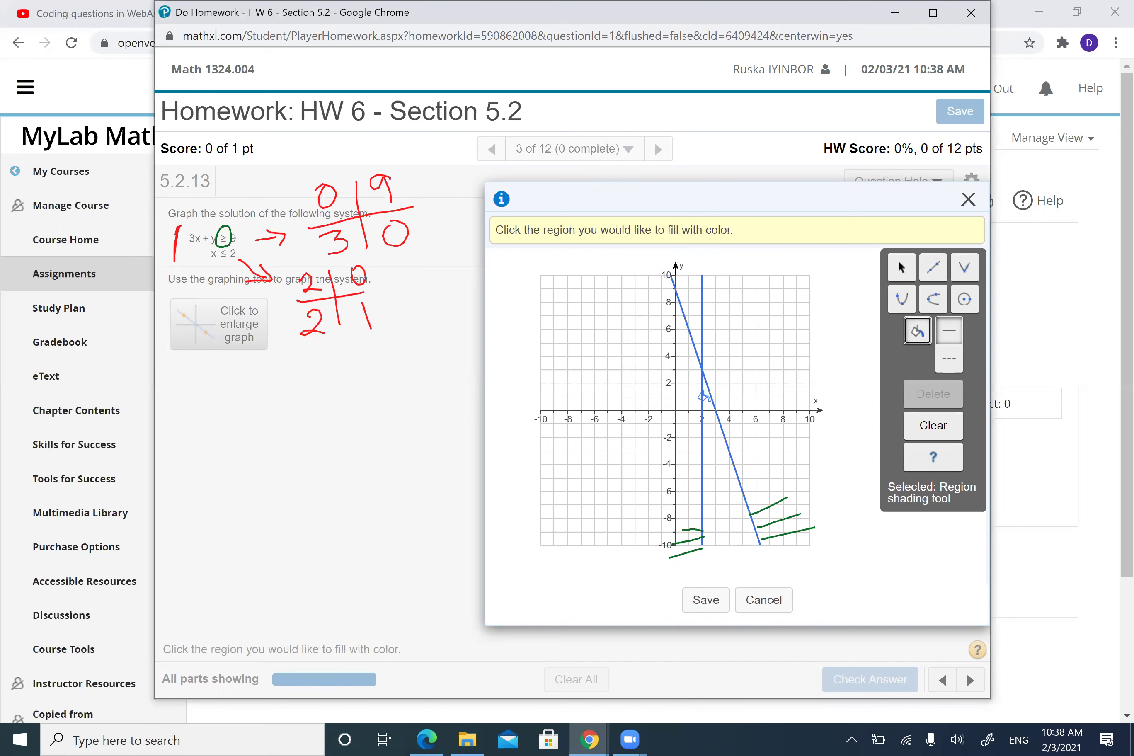
pyautogui.click(688, 295)
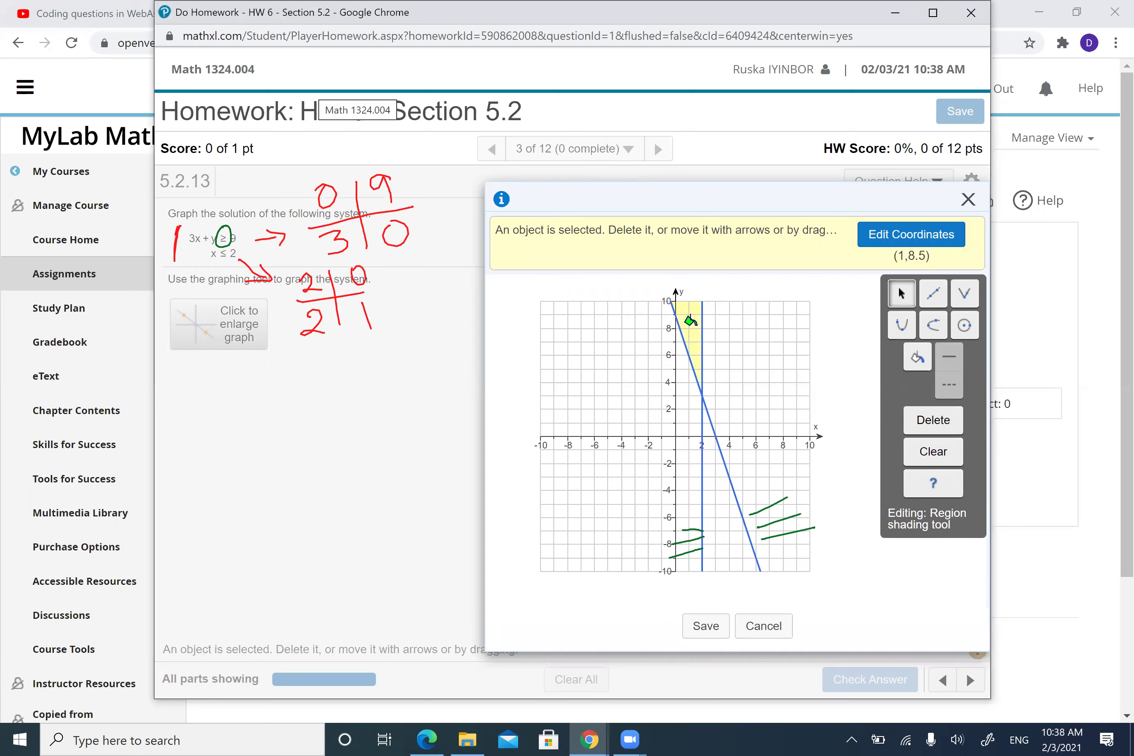
pyautogui.click(705, 626)
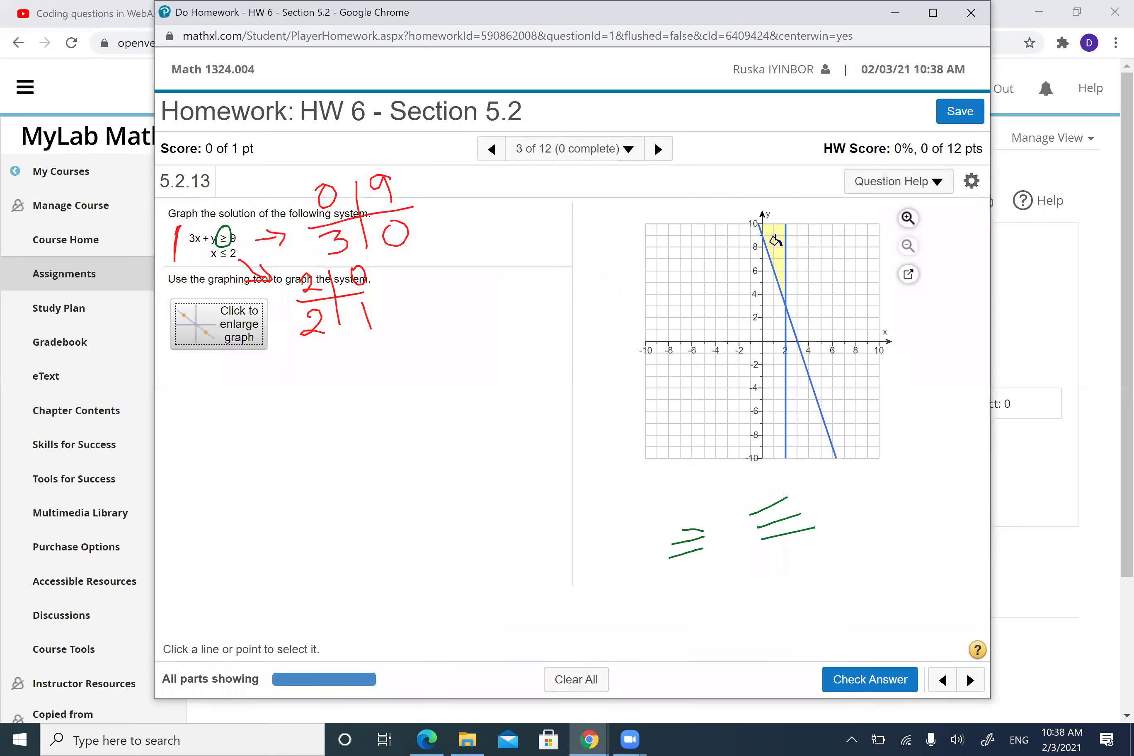